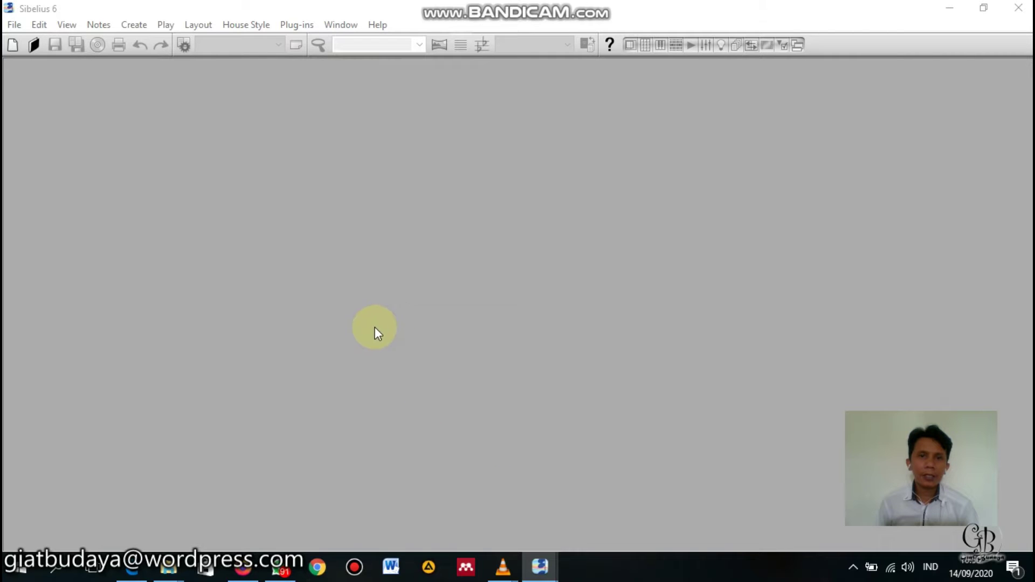
Step: Close the VLC media player window and bring the Sibelius 6 window to the front
mouse_move(503, 560)
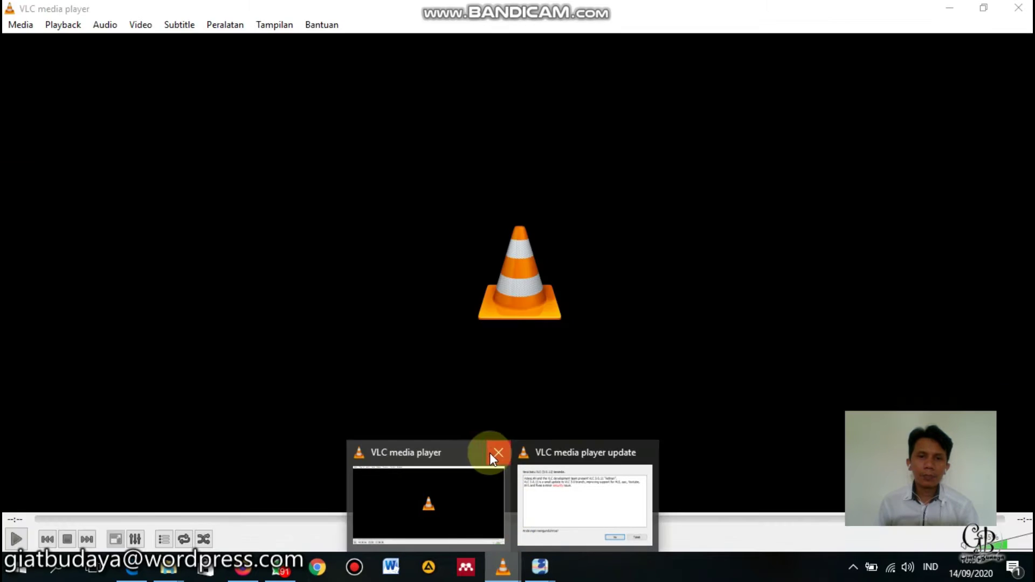
click(496, 453)
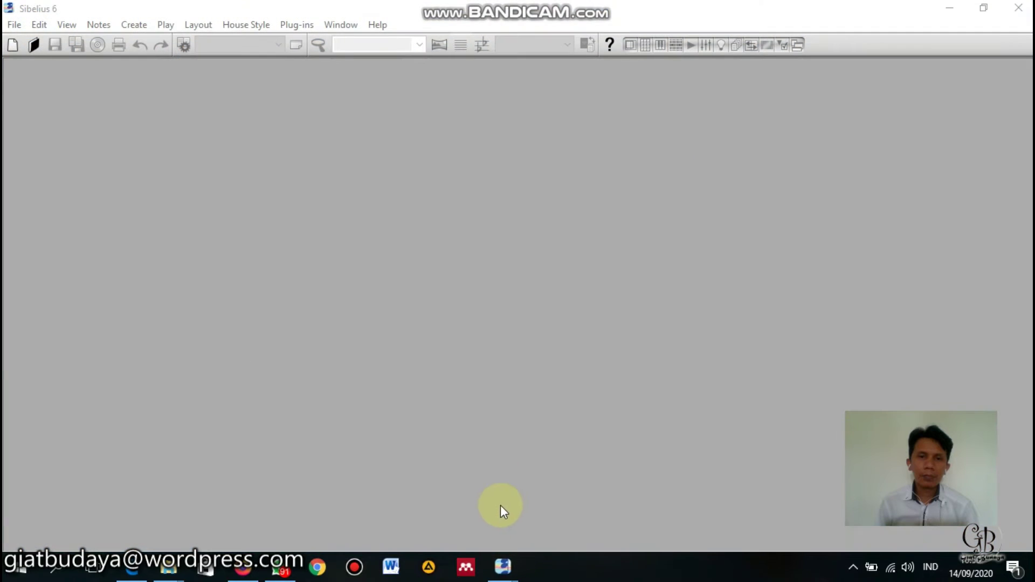
mouse_move(504, 571)
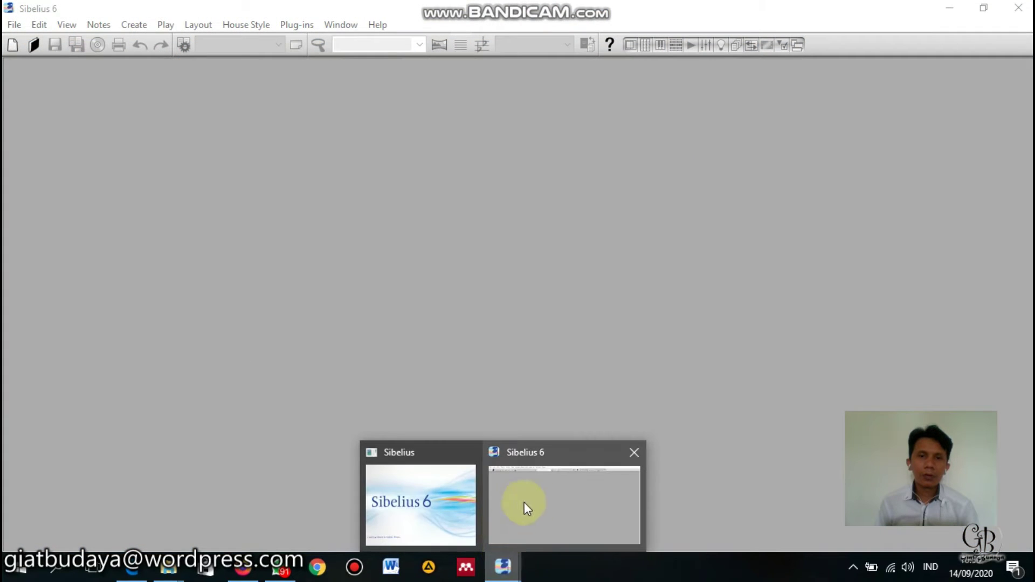
click(597, 495)
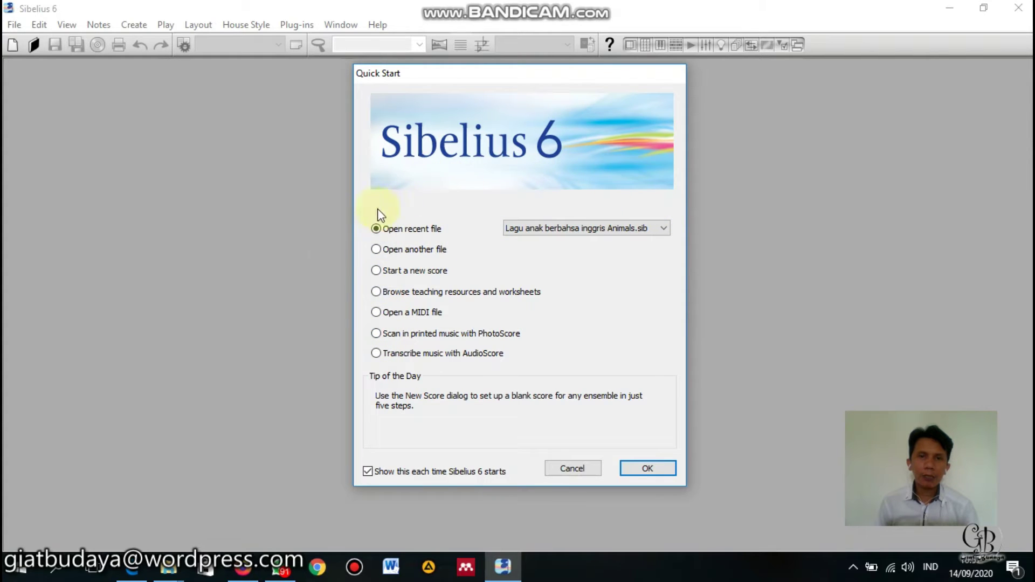
Step: Start a new score and browse the manuscript paper types, keeping Blank selected
click(375, 272)
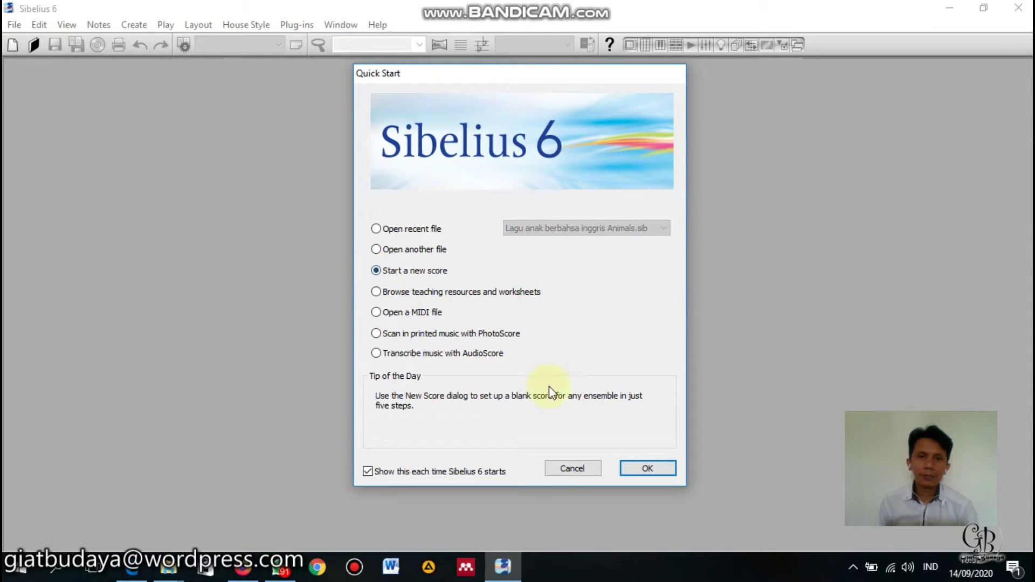
click(647, 469)
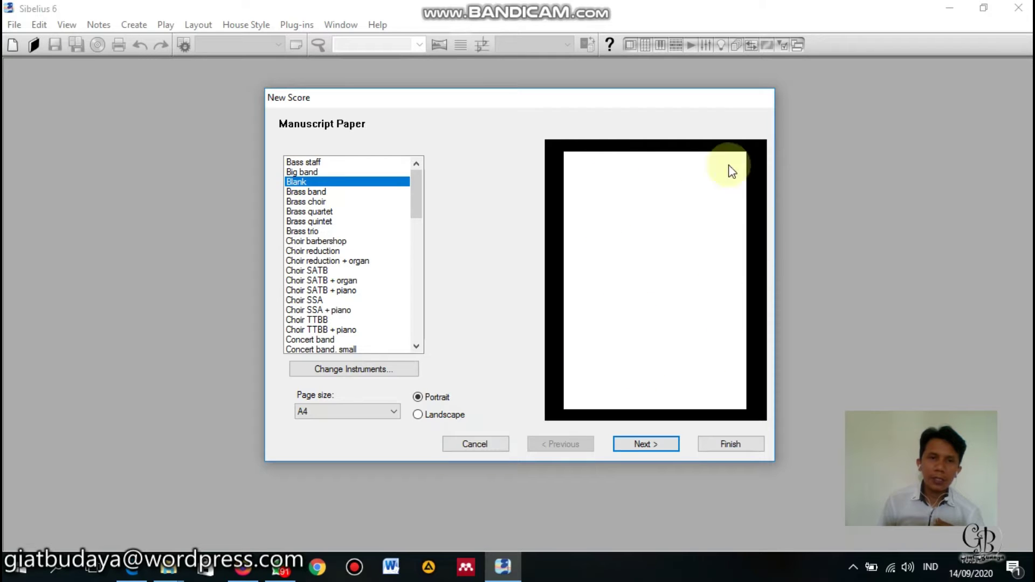
mouse_move(415, 200)
mouse_down()
mouse_move(415, 235)
mouse_move(416, 200)
mouse_up()
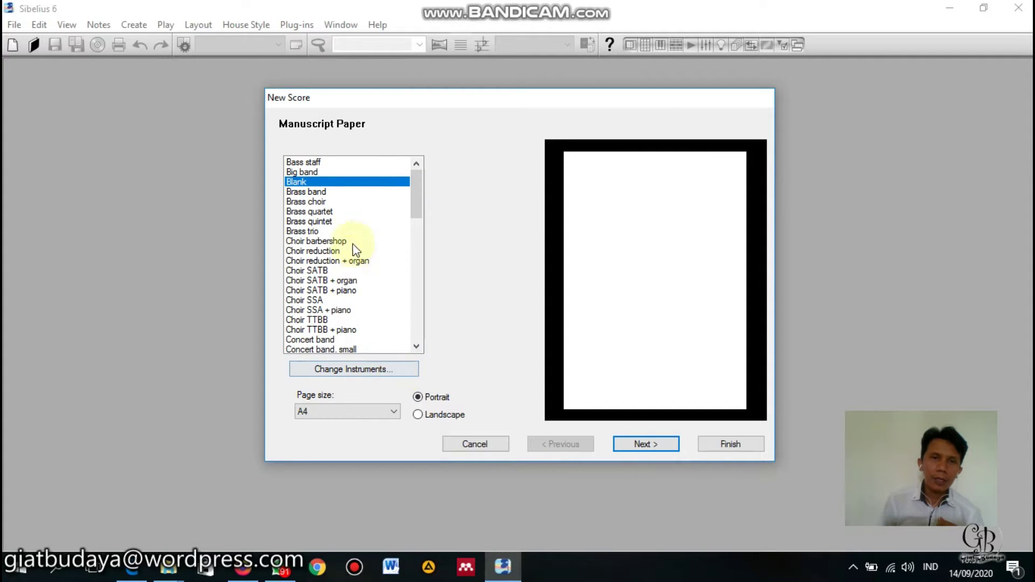
mouse_move(415, 194)
mouse_down()
mouse_move(419, 220)
mouse_move(426, 189)
mouse_up()
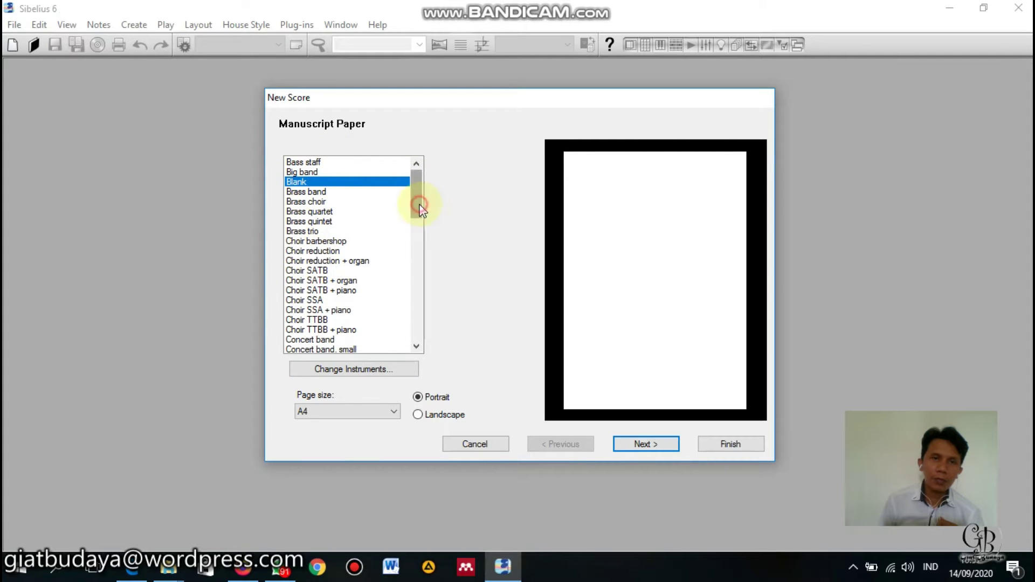
drag(420, 208, 397, 211)
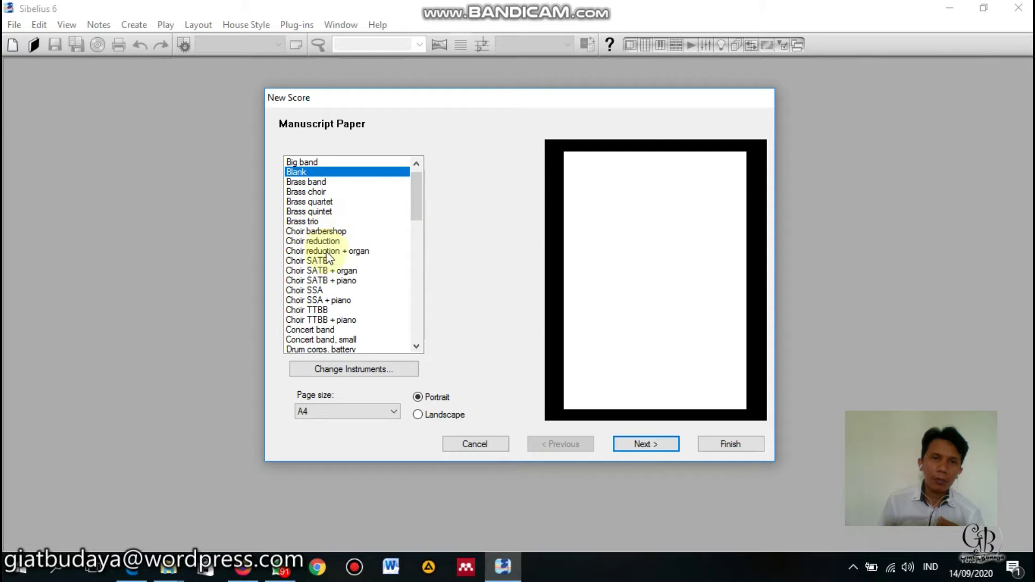
drag(421, 221, 413, 193)
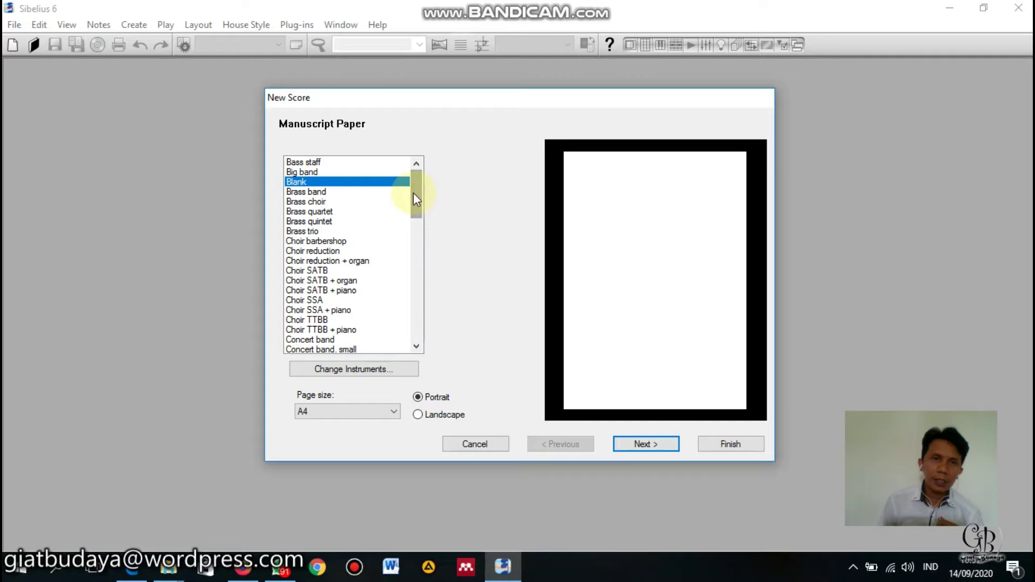
Step: Add a Snare Drum from the common Percussion and Drums instruments to the score
click(377, 372)
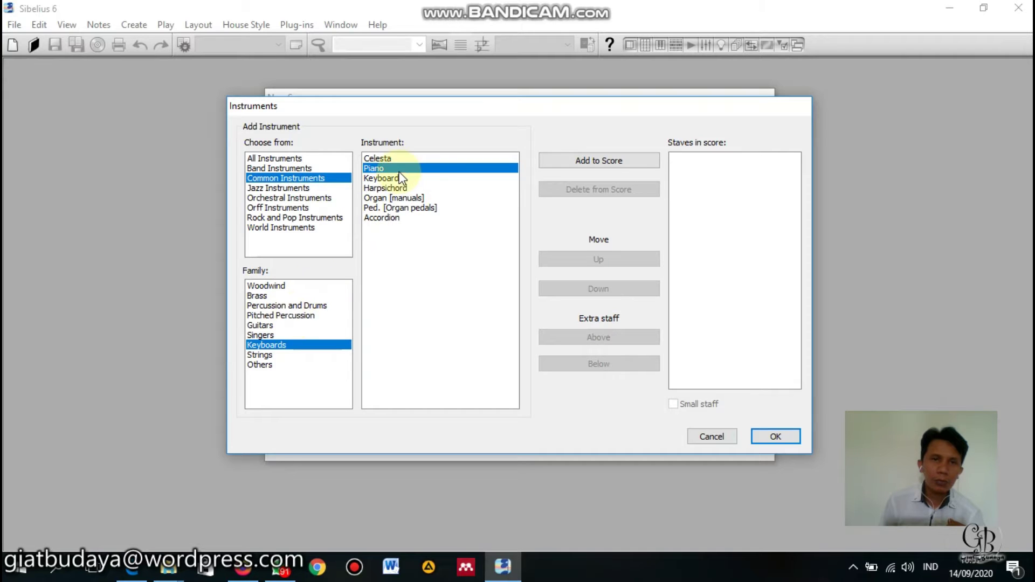
click(308, 306)
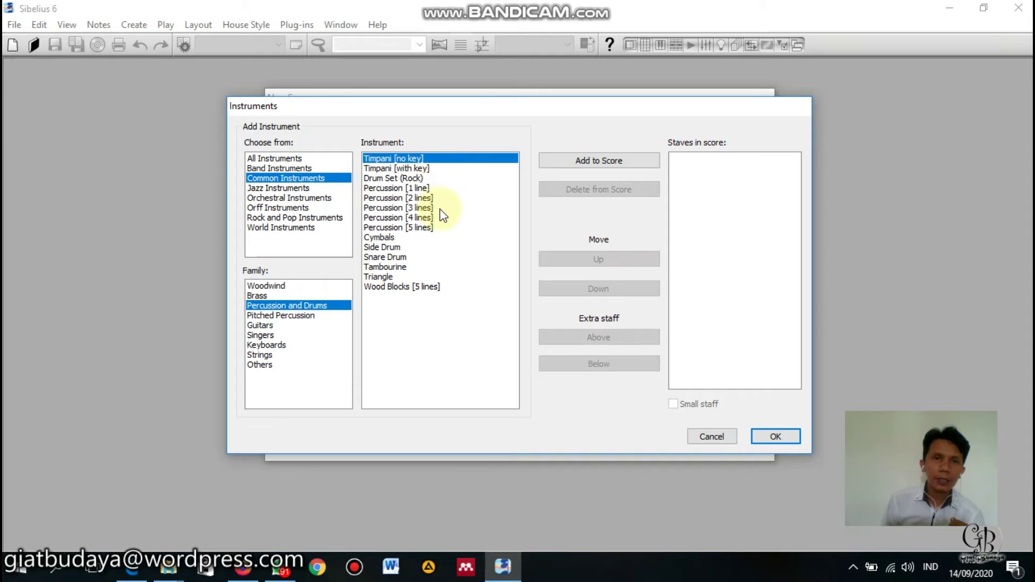
double_click(396, 257)
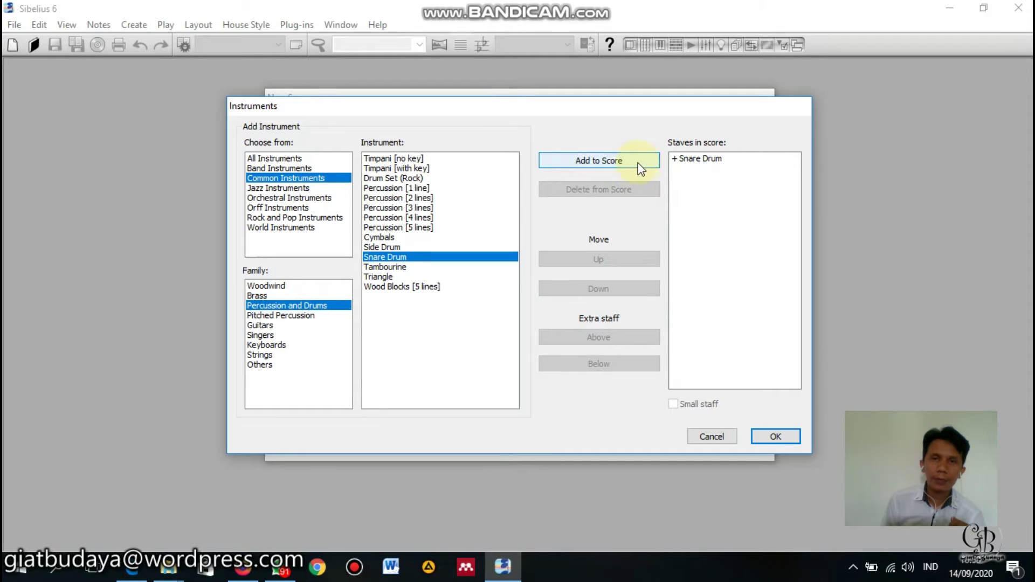
click(596, 162)
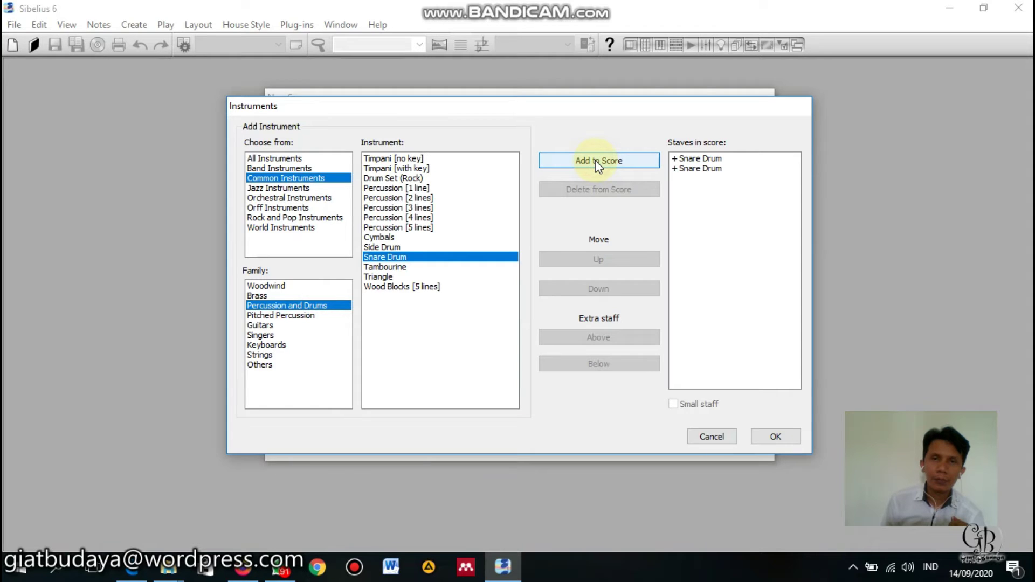
click(706, 169)
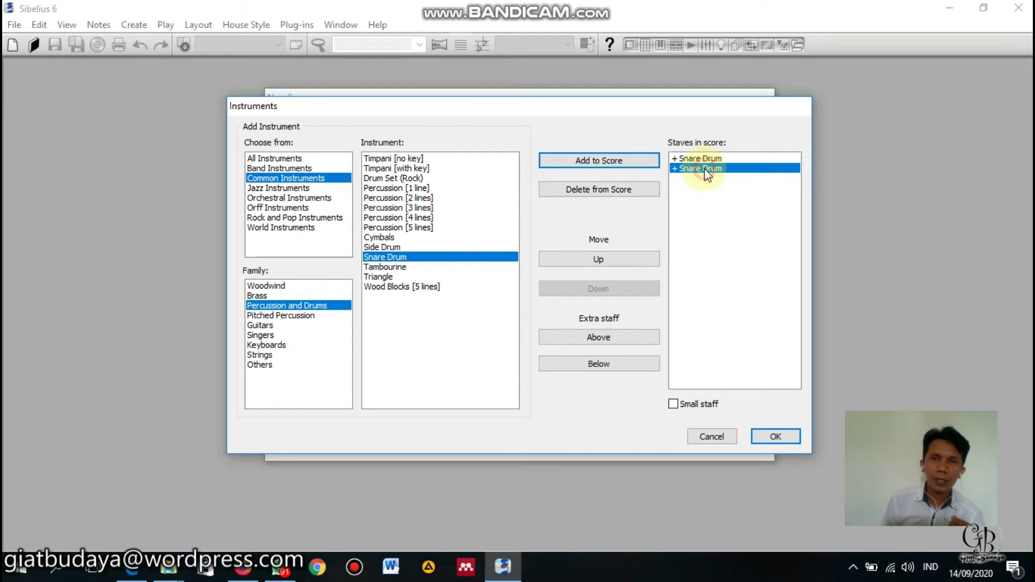
click(631, 193)
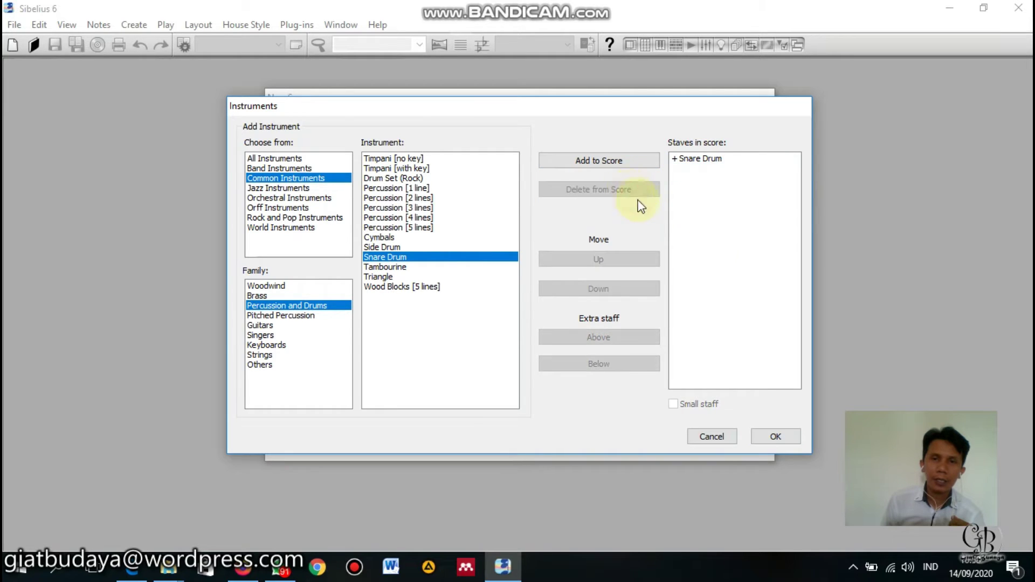
Step: Confirm the instrument list and accept the (Unchanged) house style and main text font
click(776, 435)
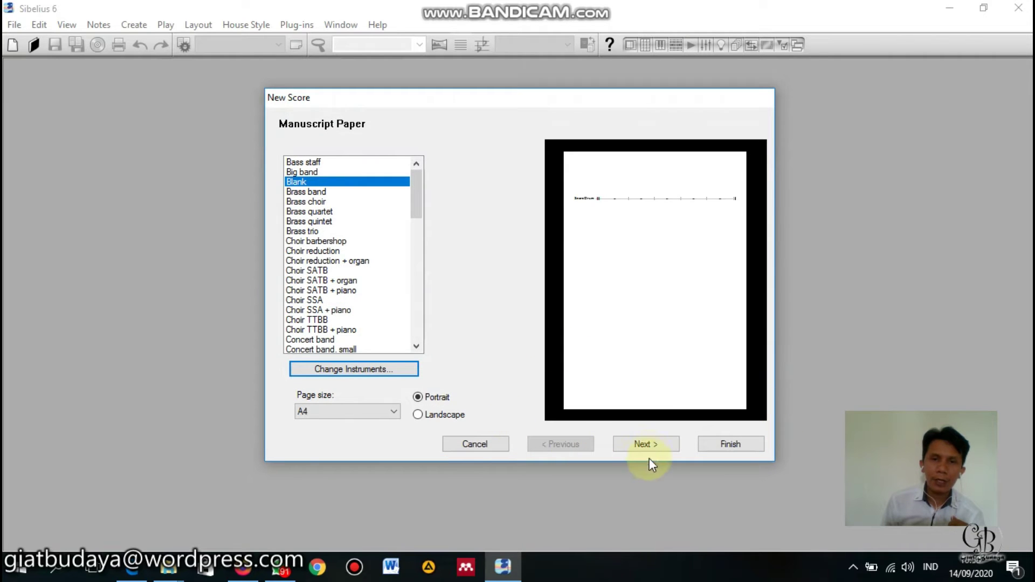
click(646, 444)
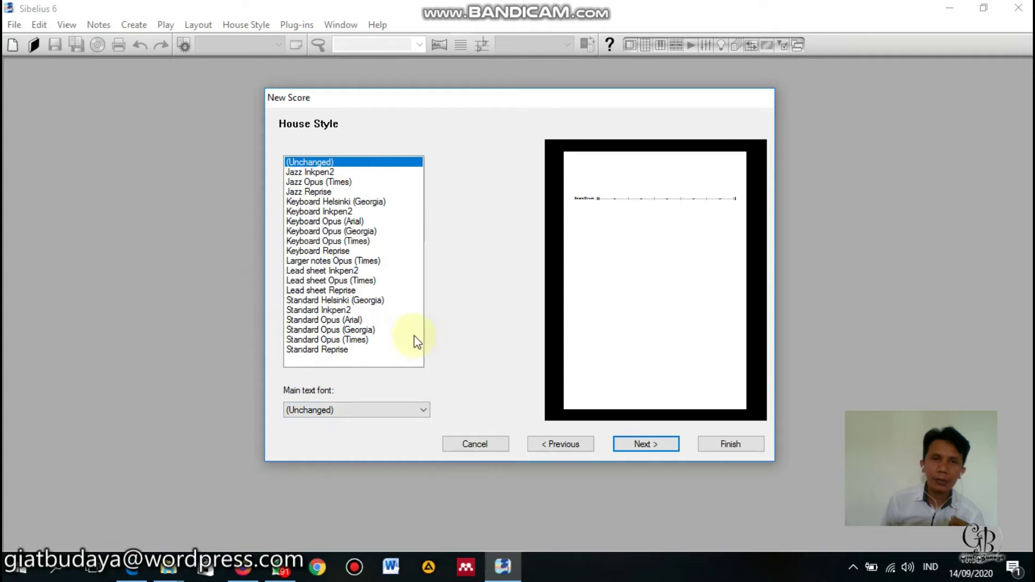
click(657, 447)
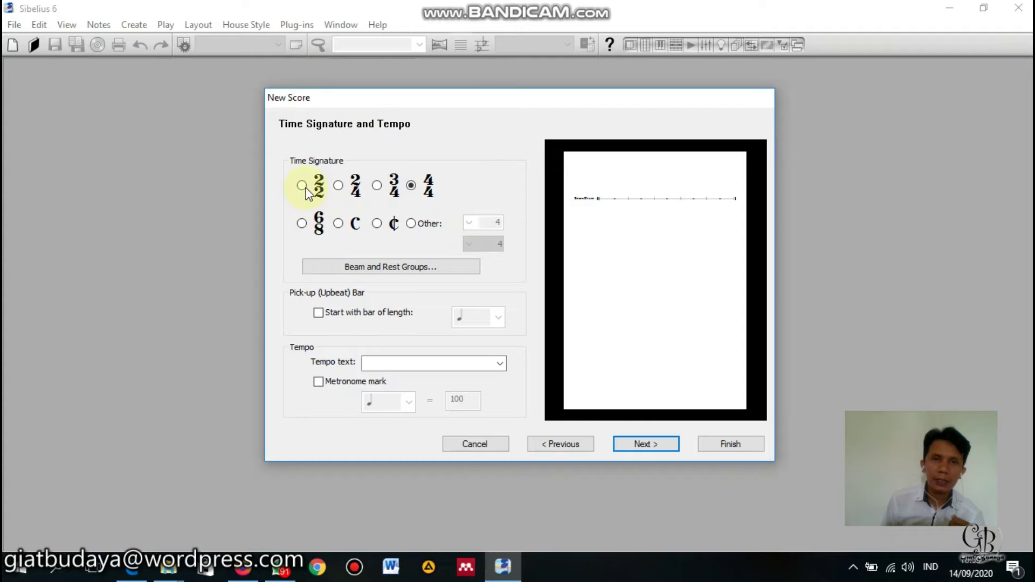
Step: Try the 2/4, 3/4 and 6/8 time signatures before reselecting 4/4
click(339, 189)
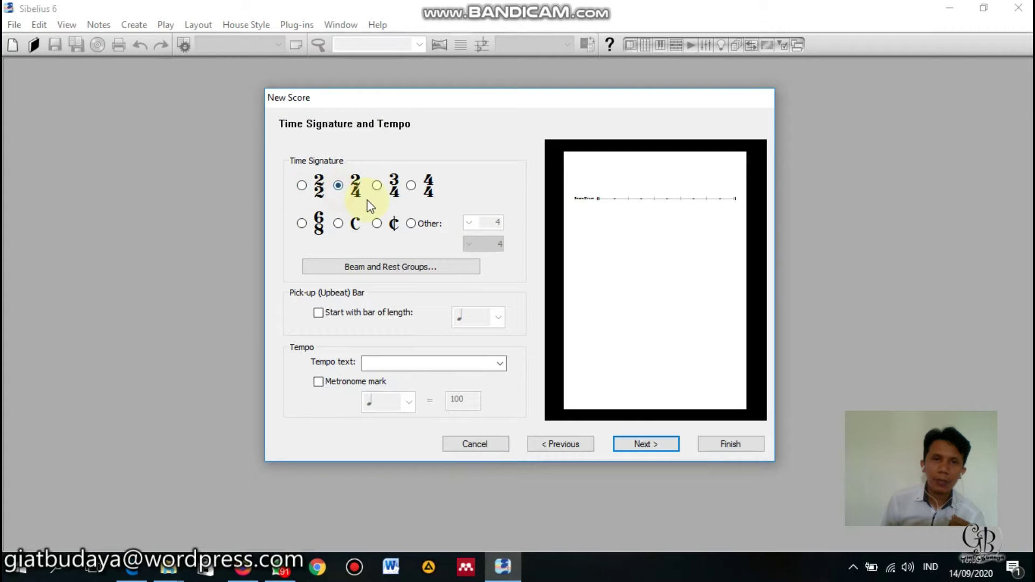
click(377, 186)
click(303, 224)
click(412, 186)
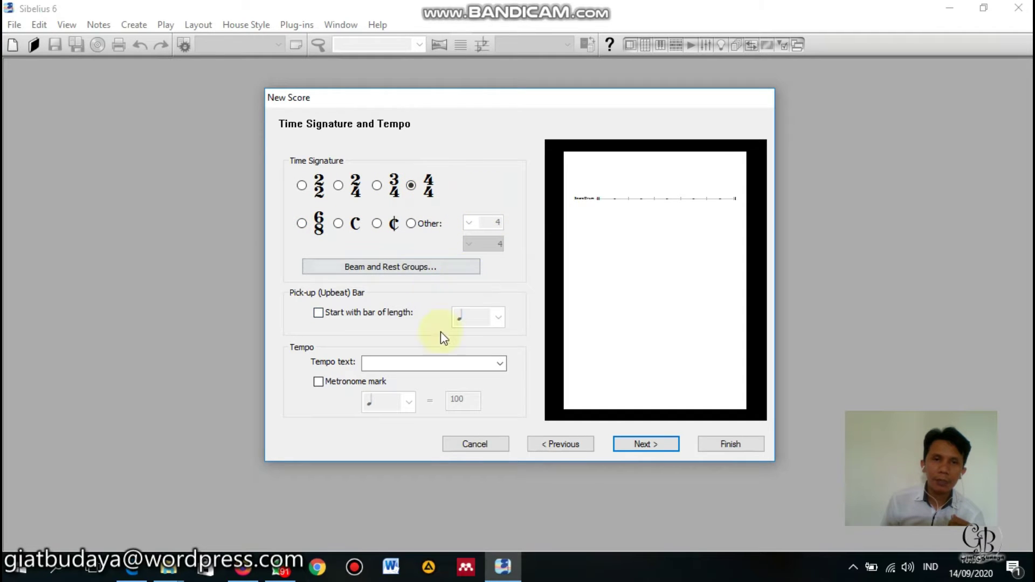
Step: Review the tempo text options, leave the tempo text empty, and enable a metronome mark of quarter note = 100
click(423, 364)
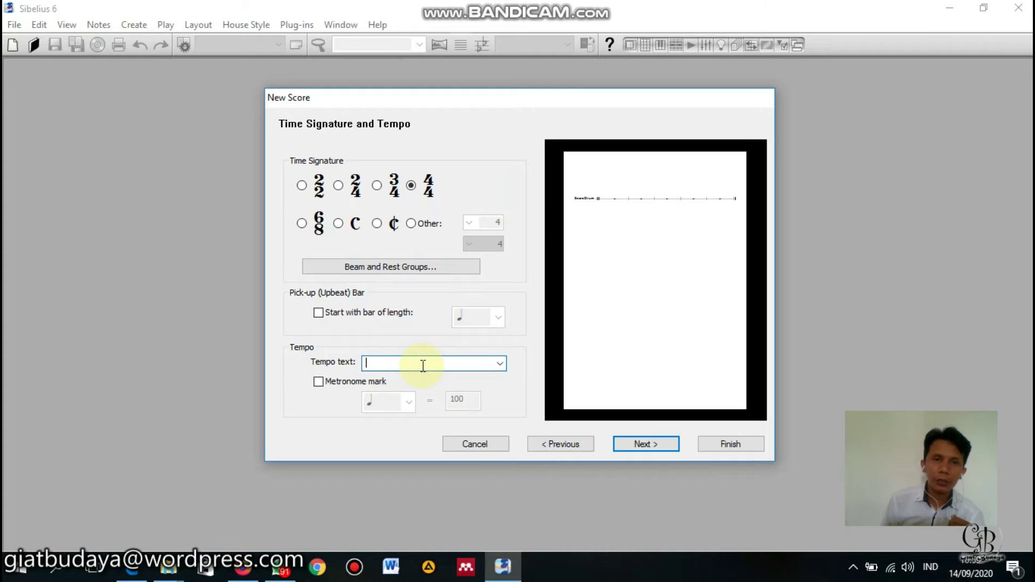
click(496, 362)
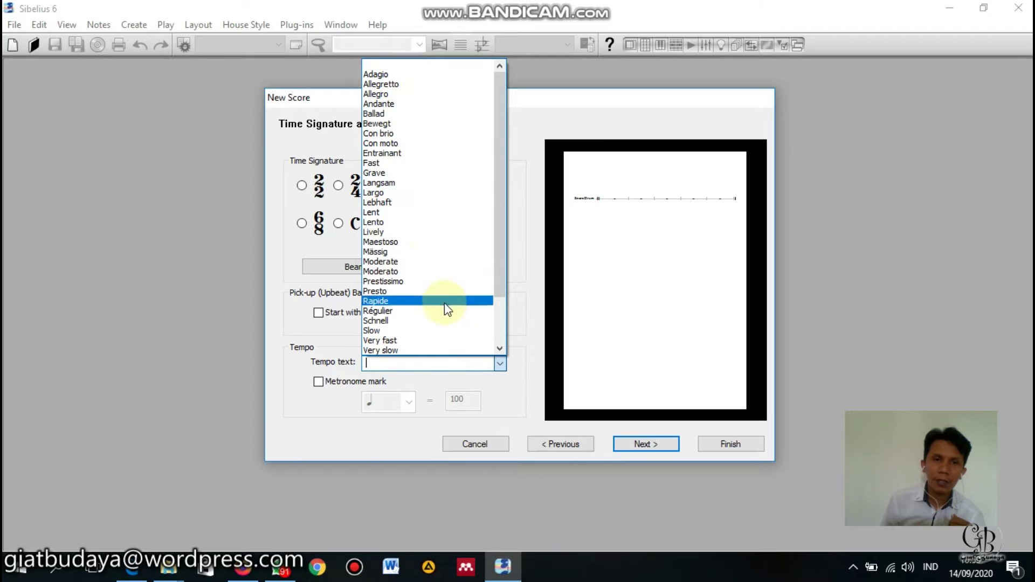
drag(502, 271, 508, 345)
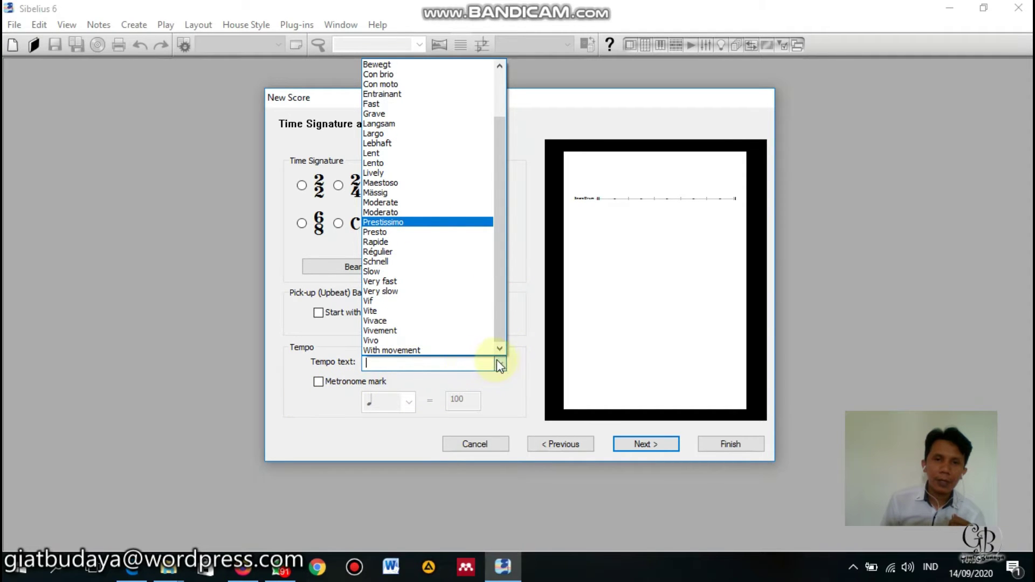
click(498, 361)
click(323, 385)
click(475, 402)
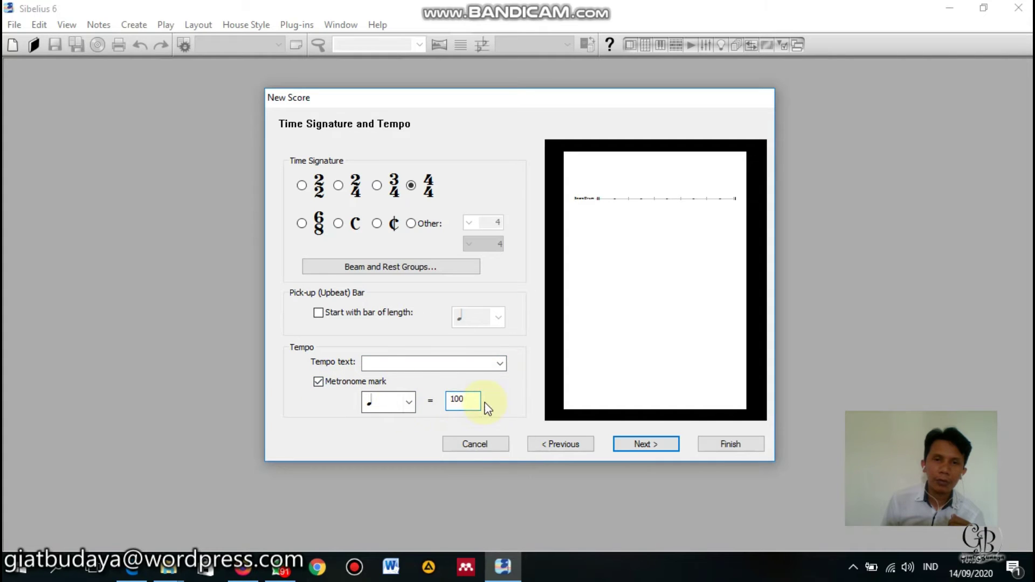
click(651, 446)
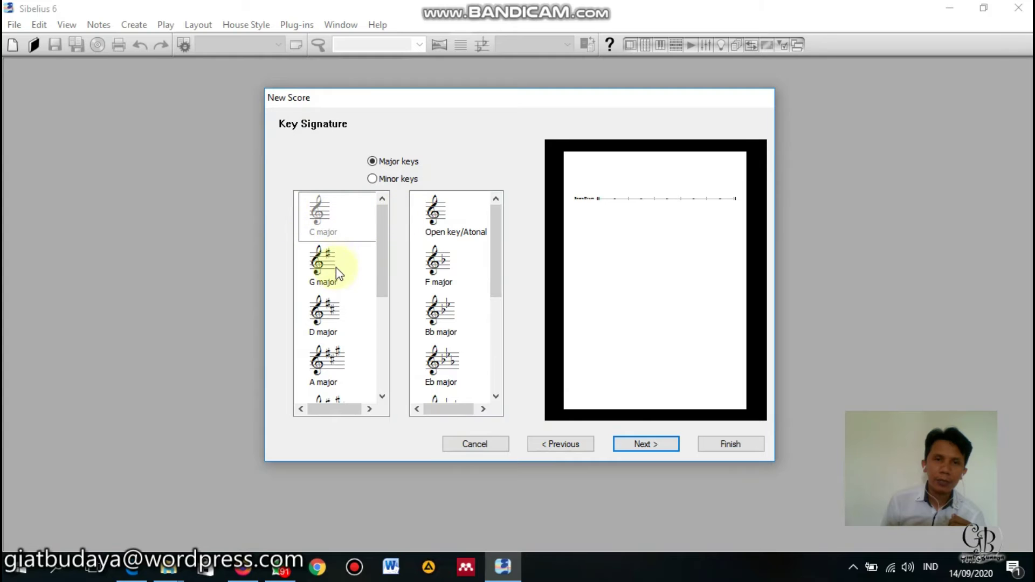
Step: Try several sharp and flat major keys and accept Bb major as the key signature
mouse_move(379, 250)
mouse_down()
mouse_move(388, 358)
mouse_move(392, 219)
mouse_move(382, 242)
mouse_up()
click(324, 213)
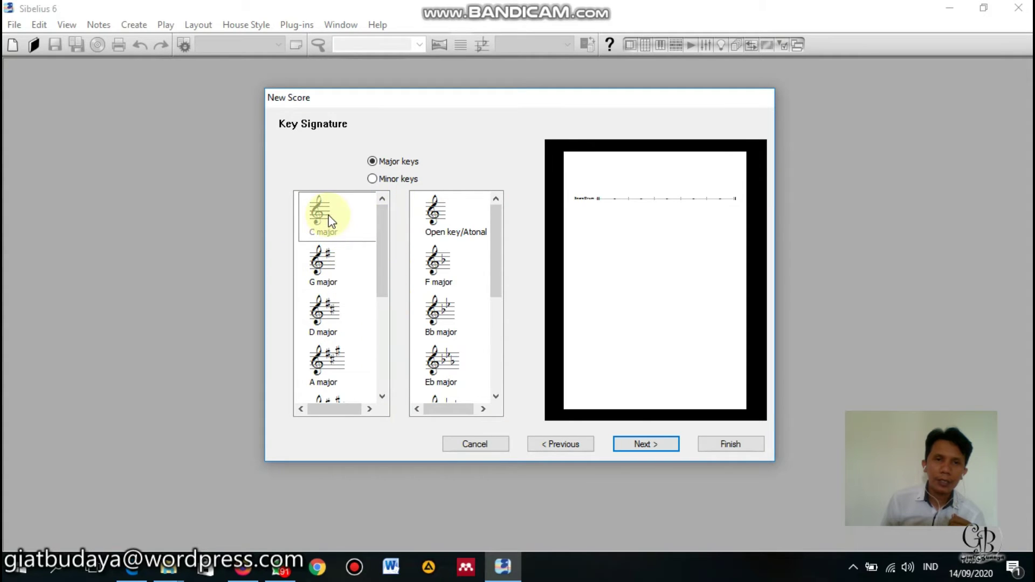
click(335, 266)
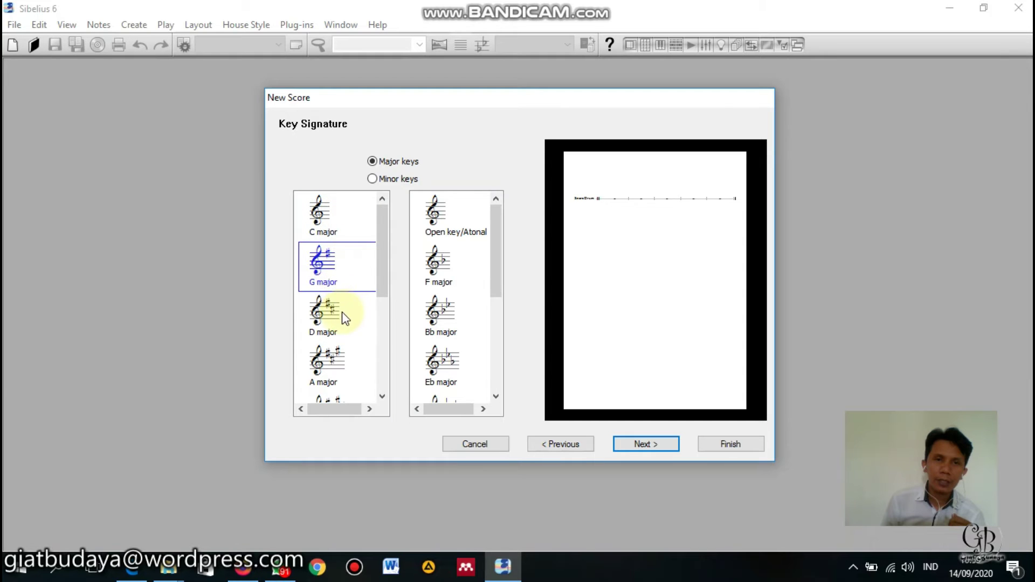
drag(383, 282, 385, 261)
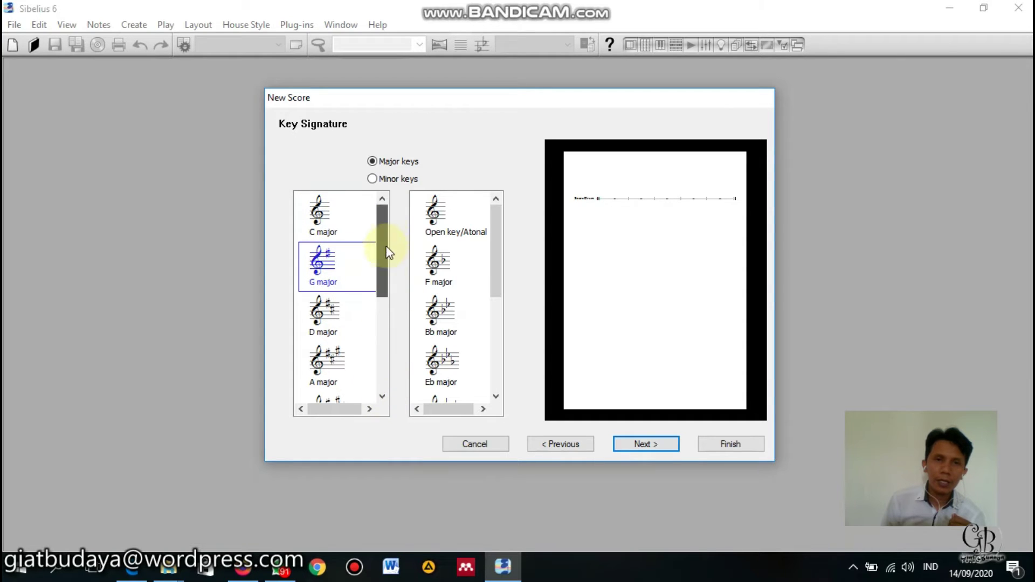
click(445, 221)
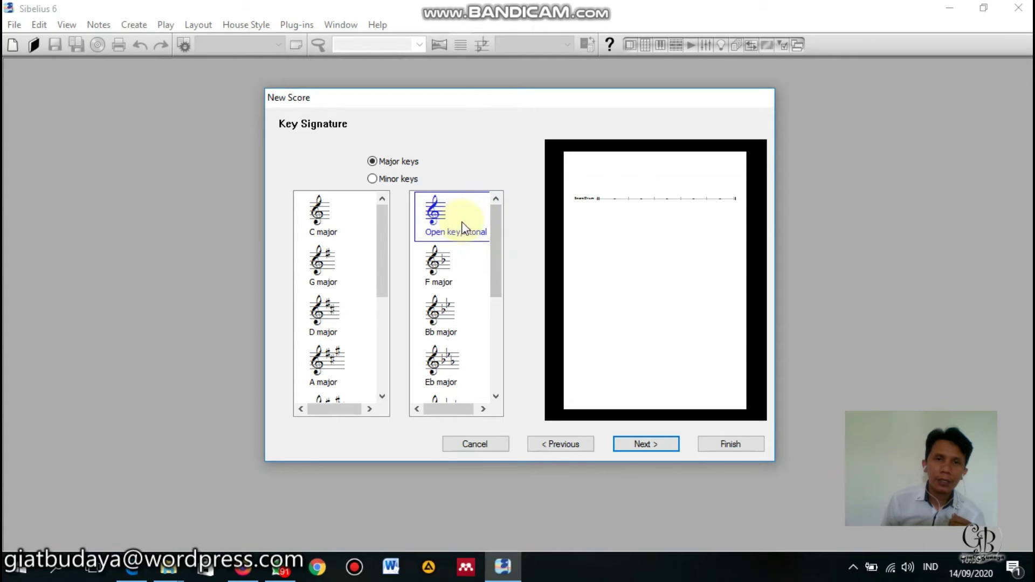
click(448, 277)
click(463, 309)
drag(495, 295, 494, 253)
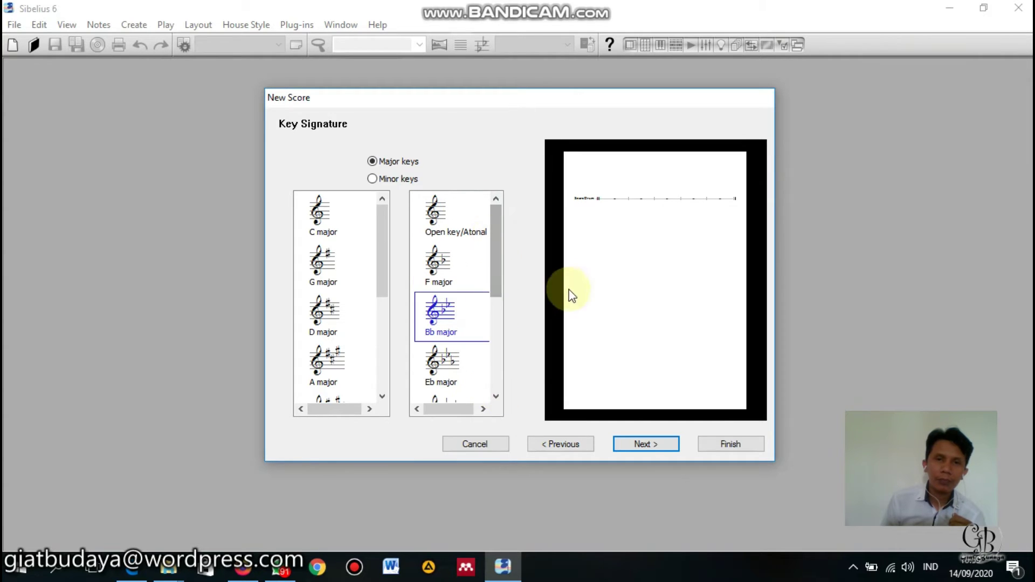
click(649, 444)
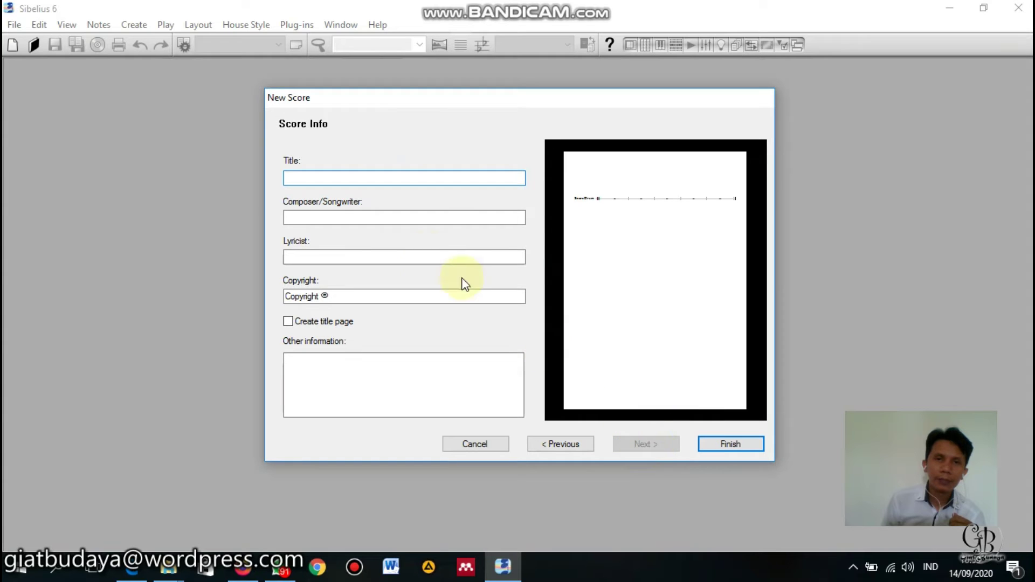
Step: Enter "Rithem Perkusi" as the score title and fill in the composer's full name
click(396, 180)
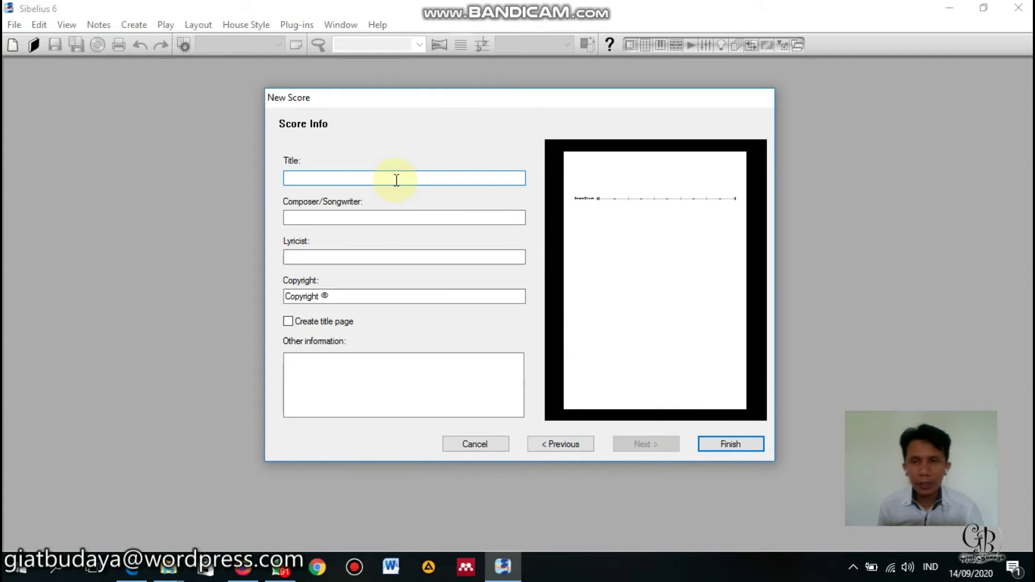
text(Rithem)
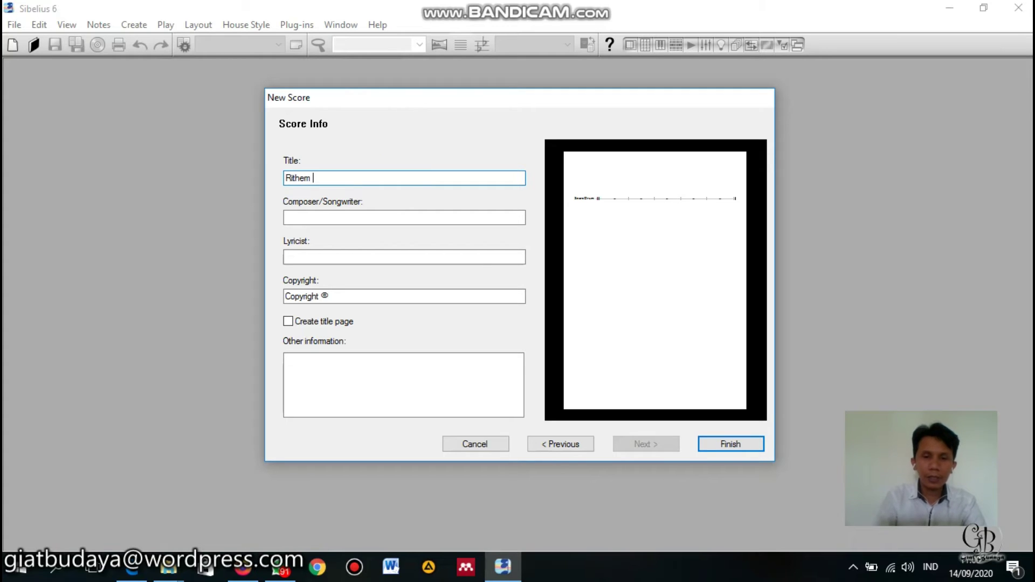
text(Perkusi)
click(366, 217)
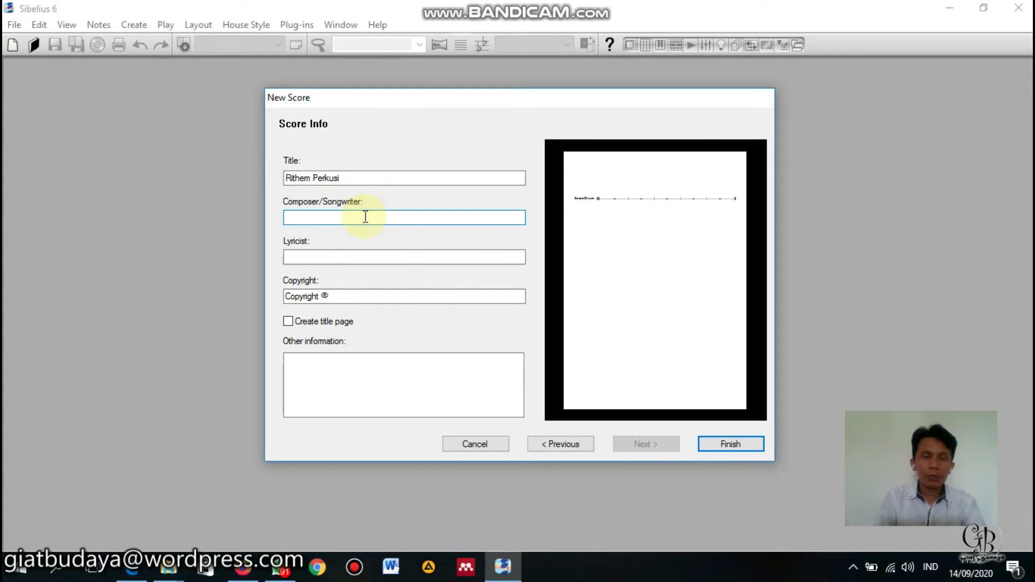
text(Hengki Armez Hidayat)
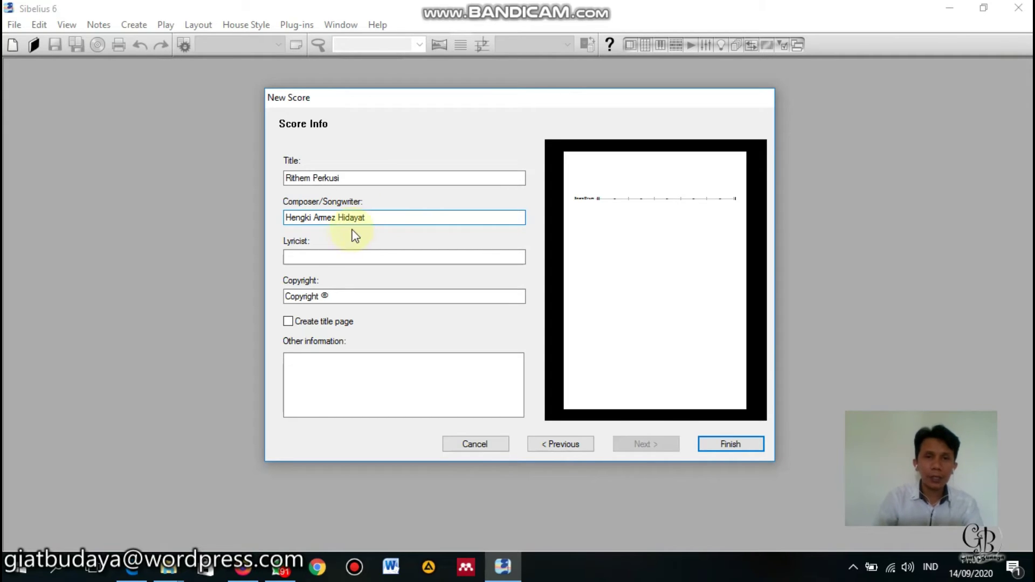
Step: Enter "Perkusi Tradisi Minangkabau" as the lyricist in the score information
click(349, 257)
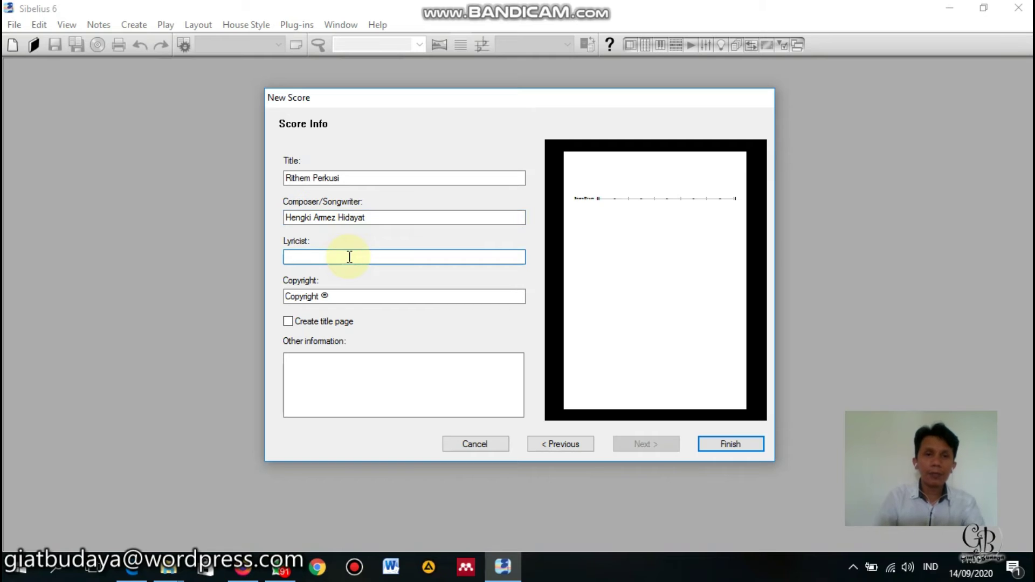
text(Perkusi Tra)
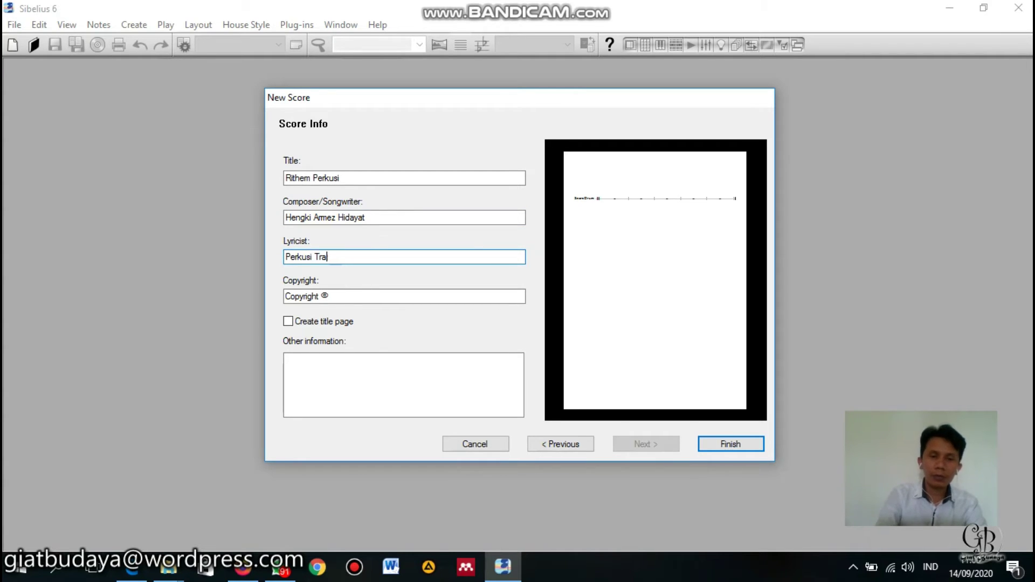
text(disi M)
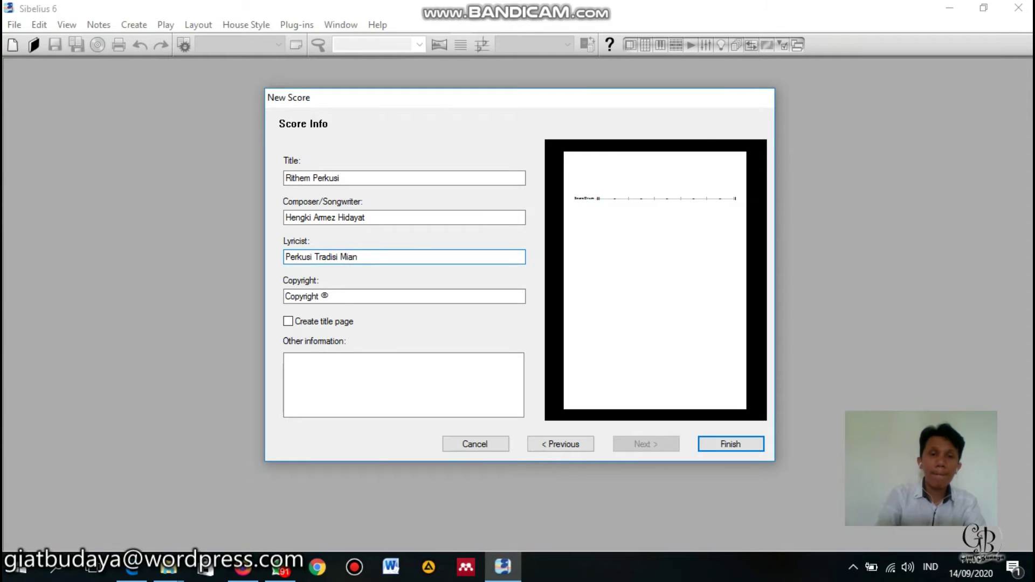
text(inangkabau)
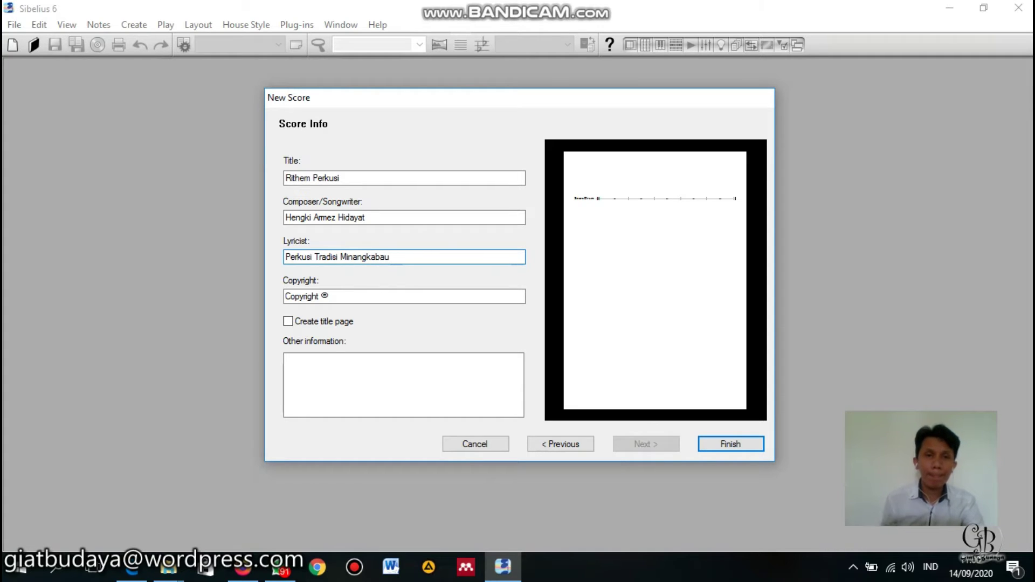
Step: Complete the copyright line with "Penulsisan Musik Digital", leave the other information empty, and finish creating the score
click(378, 295)
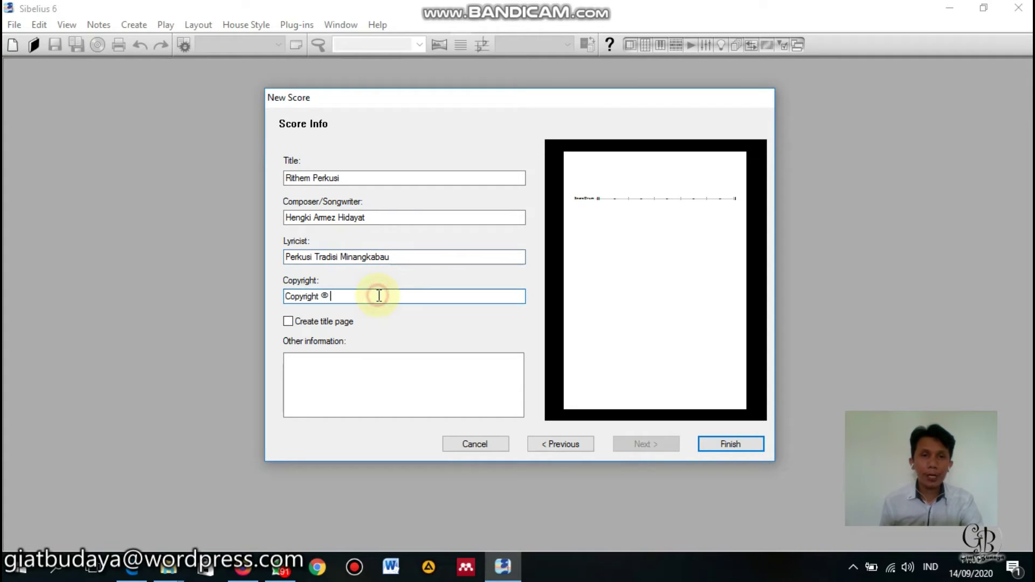
text(Penulsi)
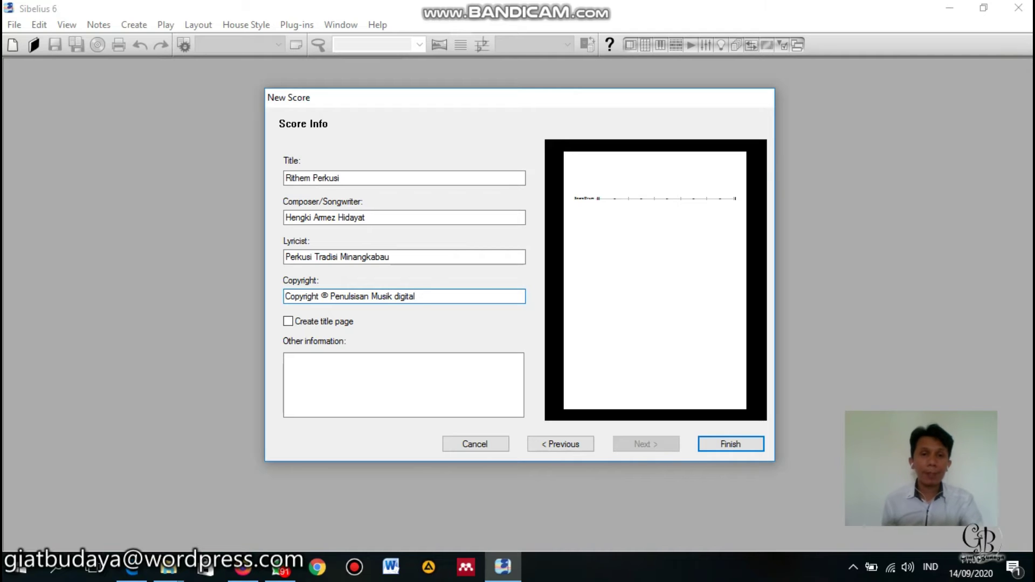
click(402, 296)
key(BackSpace)
key(BackSpace)
text(Di)
click(333, 379)
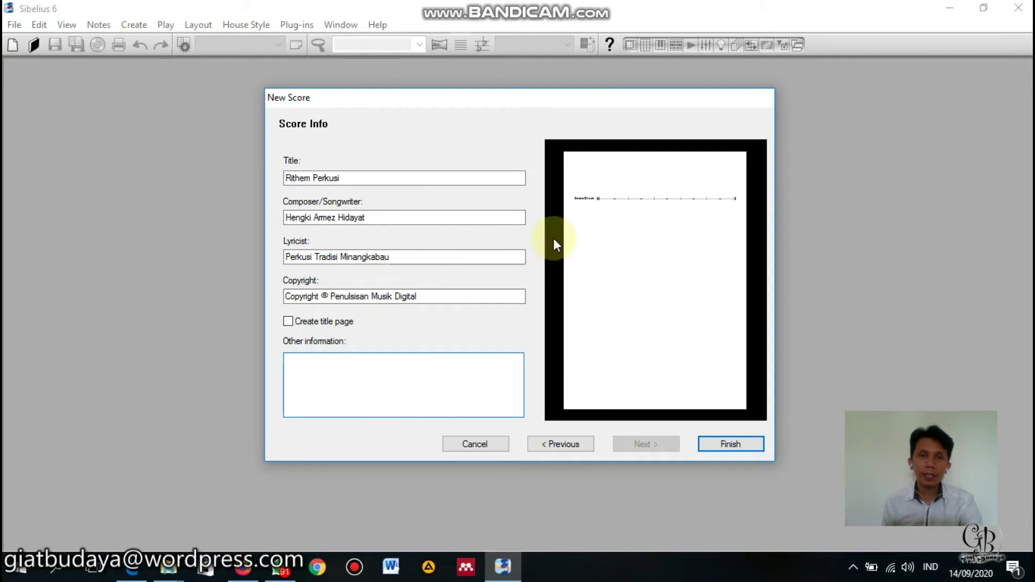
click(731, 444)
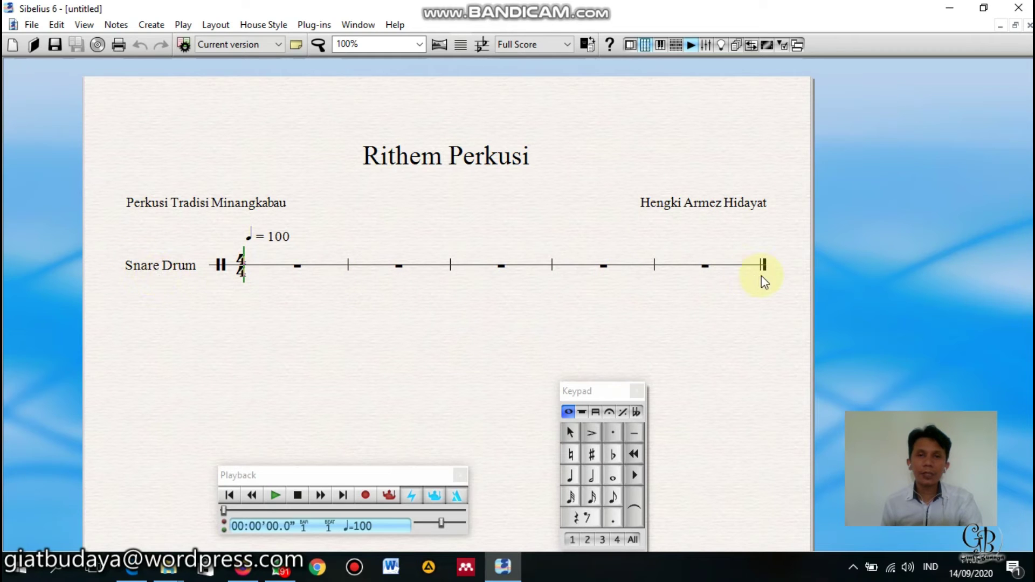
Step: Rename the Snare Drum staff's instrument name to "Tassa"
click(243, 265)
click(191, 249)
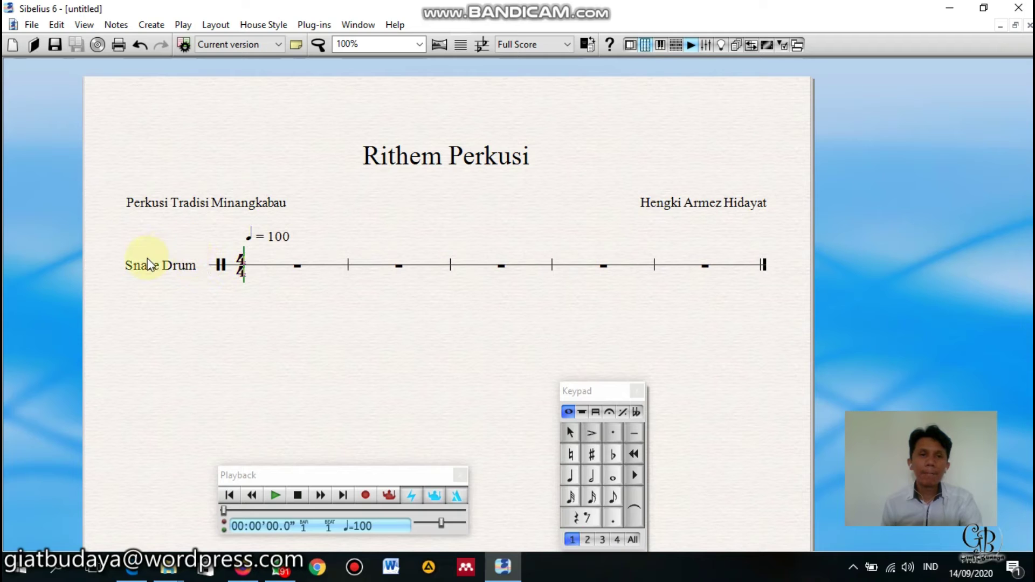
click(160, 281)
double_click(192, 265)
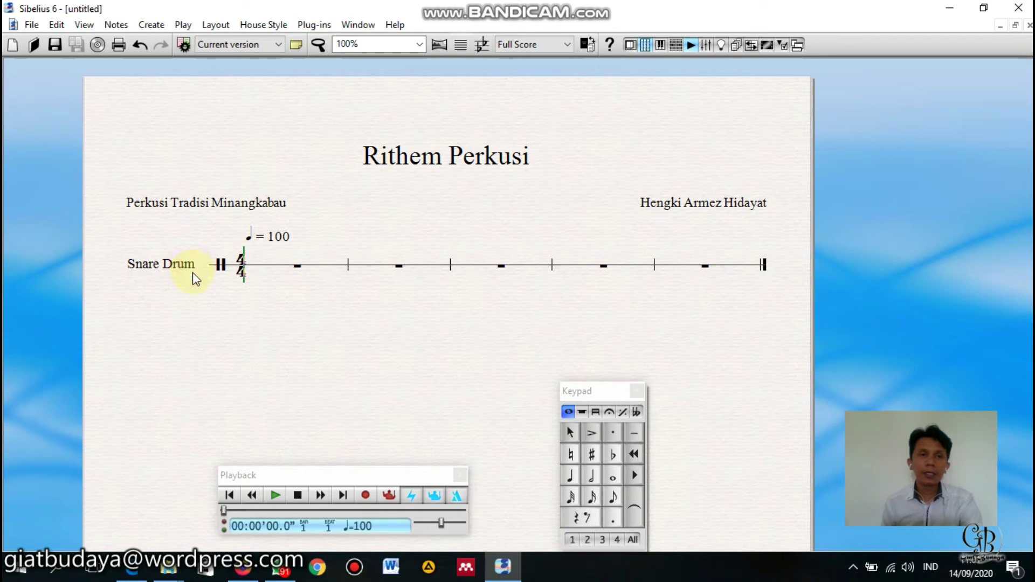
key(BackSpace)
key(BackSpace)
key(BackSpace)
key(BackSpace)
key(BackSpace)
key(BackSpace)
key(BackSpace)
key(BackSpace)
key(BackSpace)
key(BackSpace)
text(Tassa)
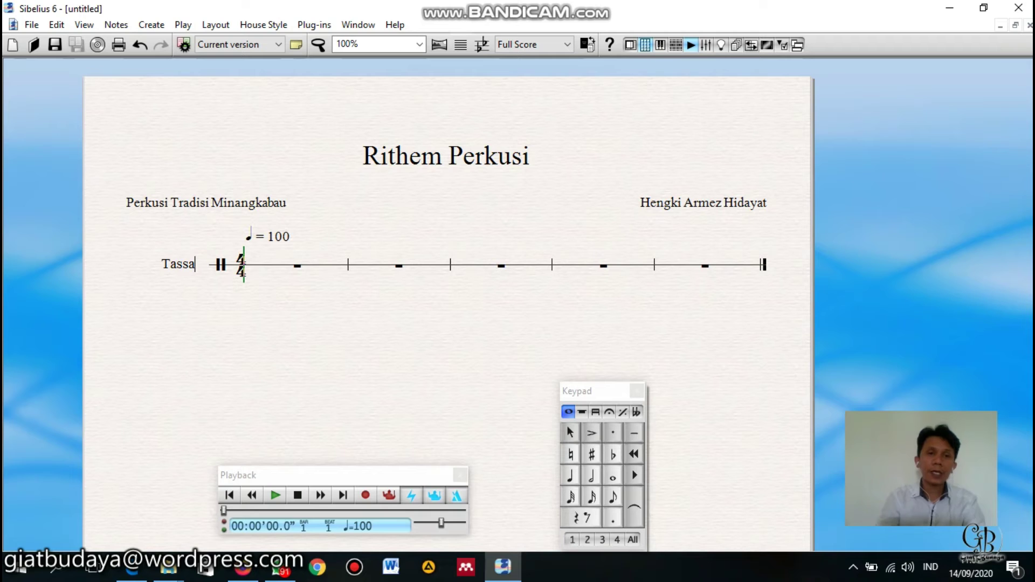
click(338, 331)
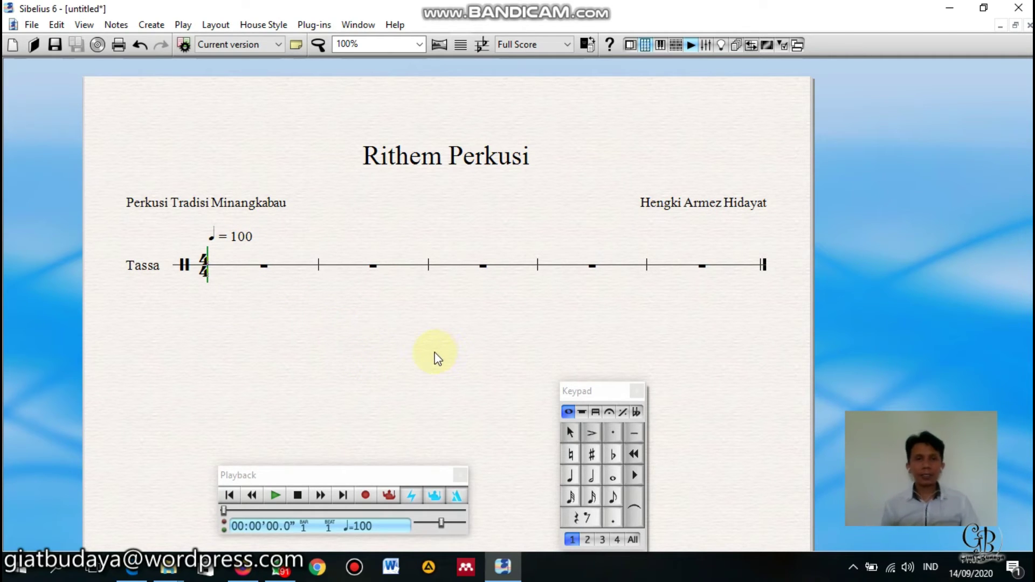
Step: Move the Keypad window off the score page into the empty area beside it
drag(601, 399, 875, 107)
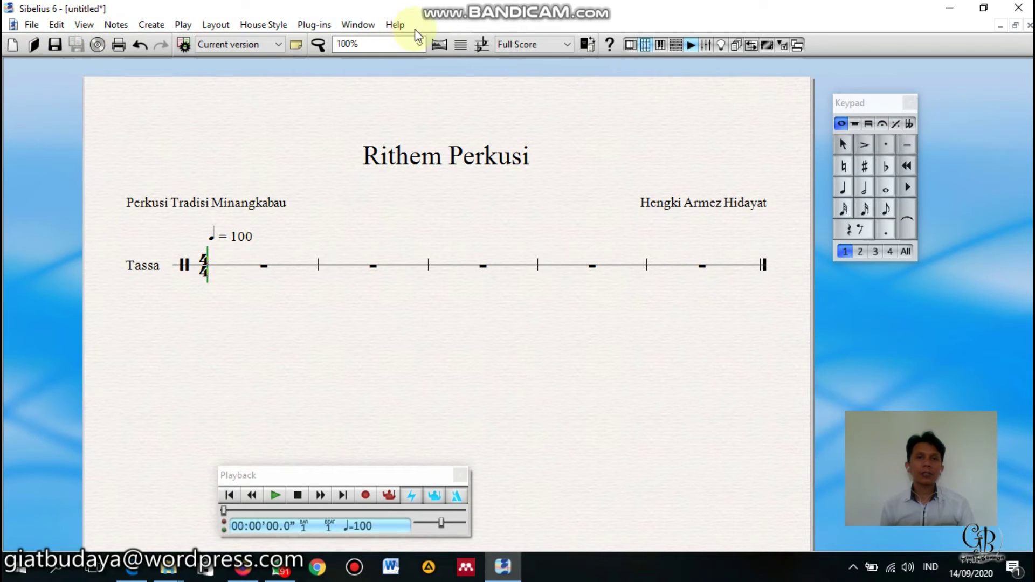
click(32, 25)
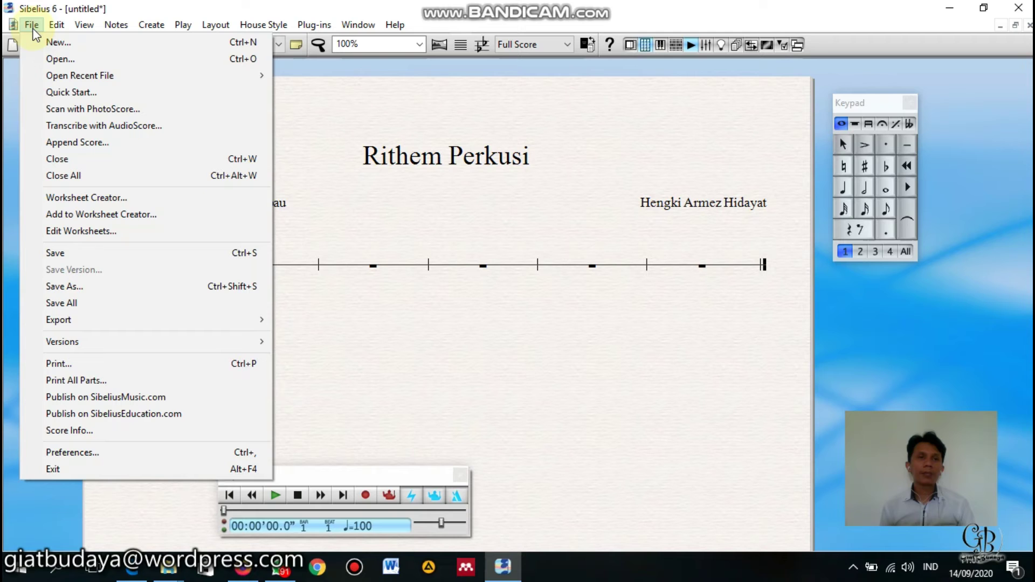
click(86, 25)
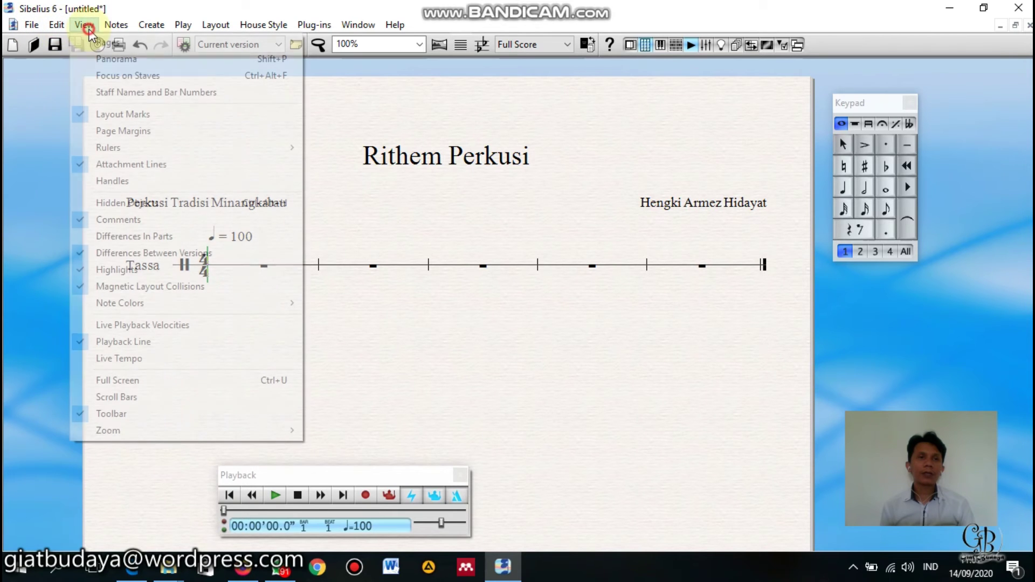
click(117, 27)
click(142, 27)
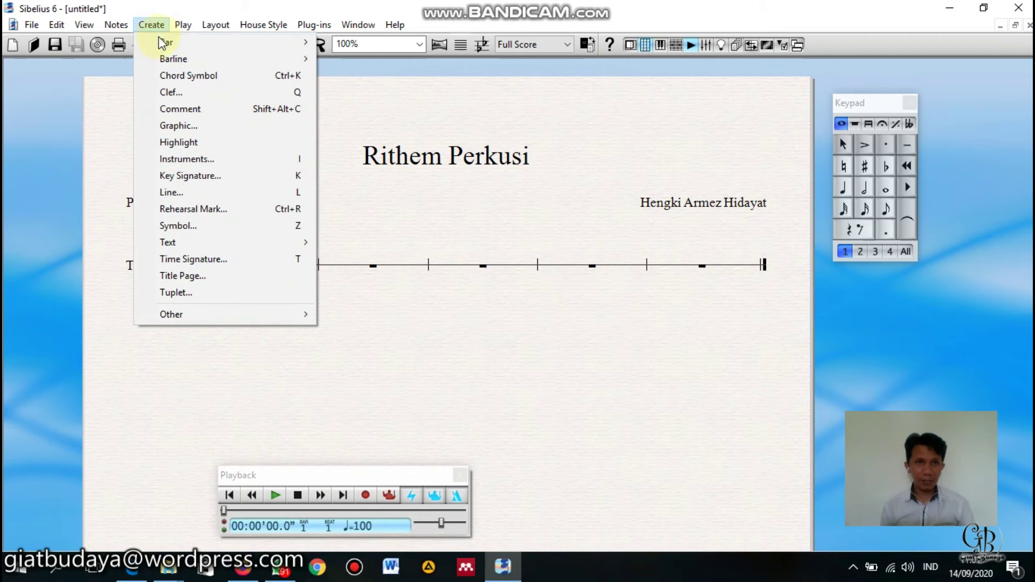
mouse_move(186, 29)
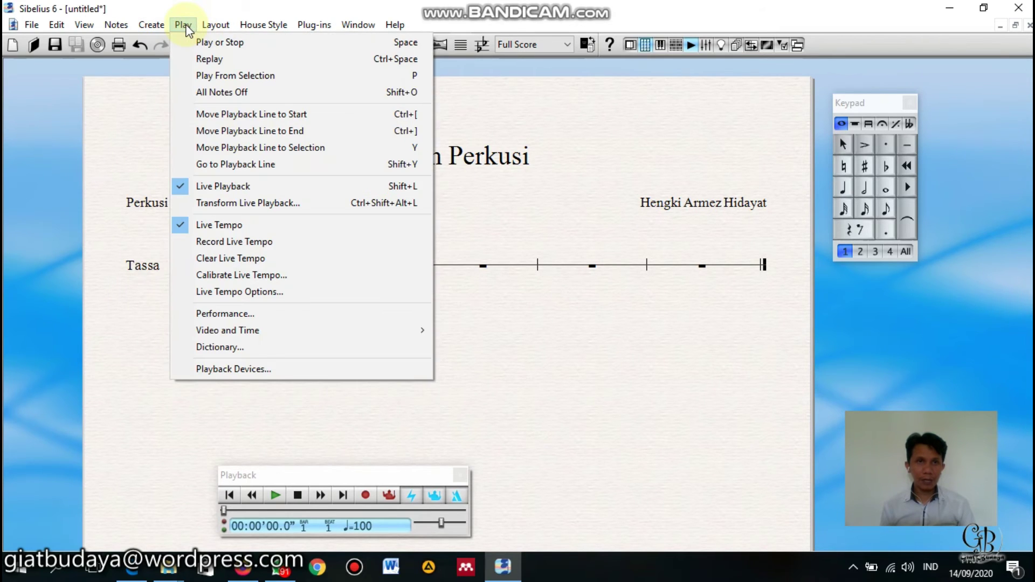
mouse_move(314, 25)
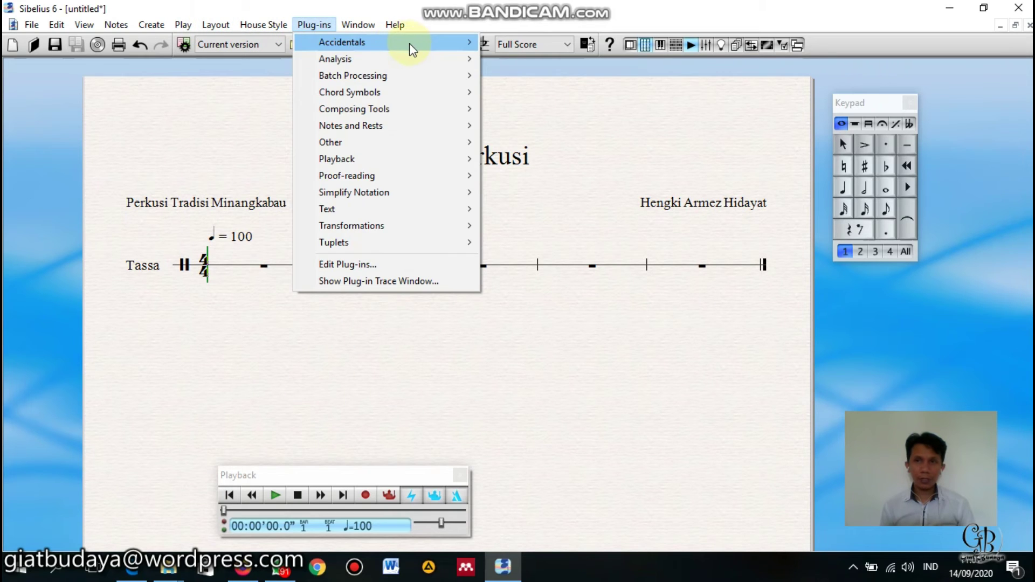
click(878, 101)
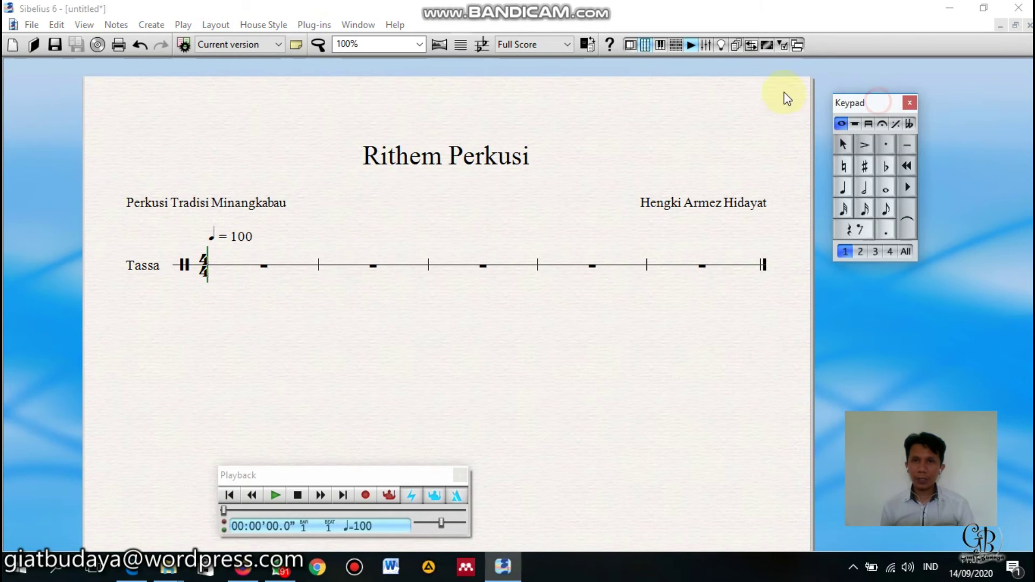
Step: Examine each Keypad layout, return to the common notes layout, and park the Keypad beside the score page
drag(880, 105, 781, 76)
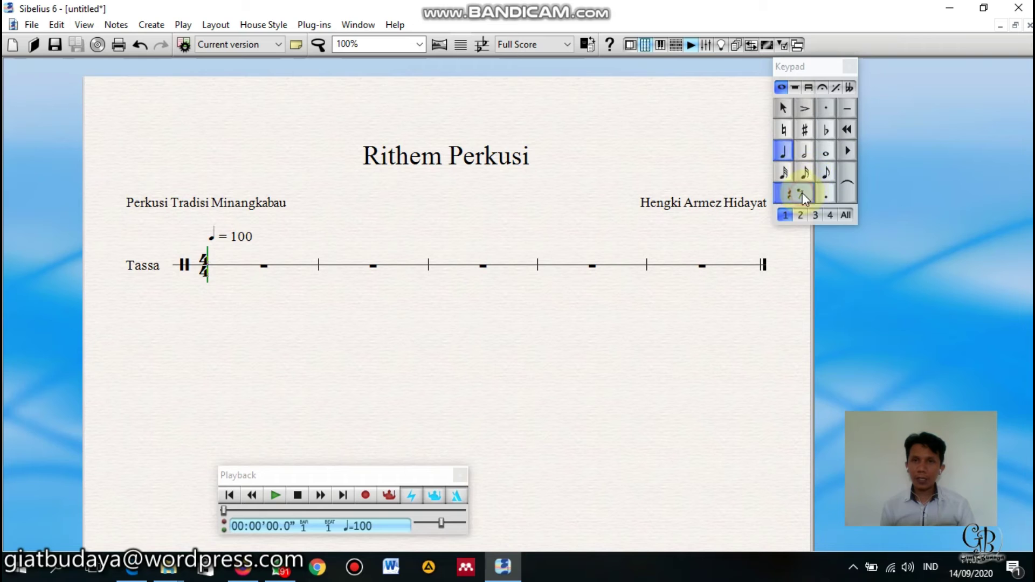
click(783, 108)
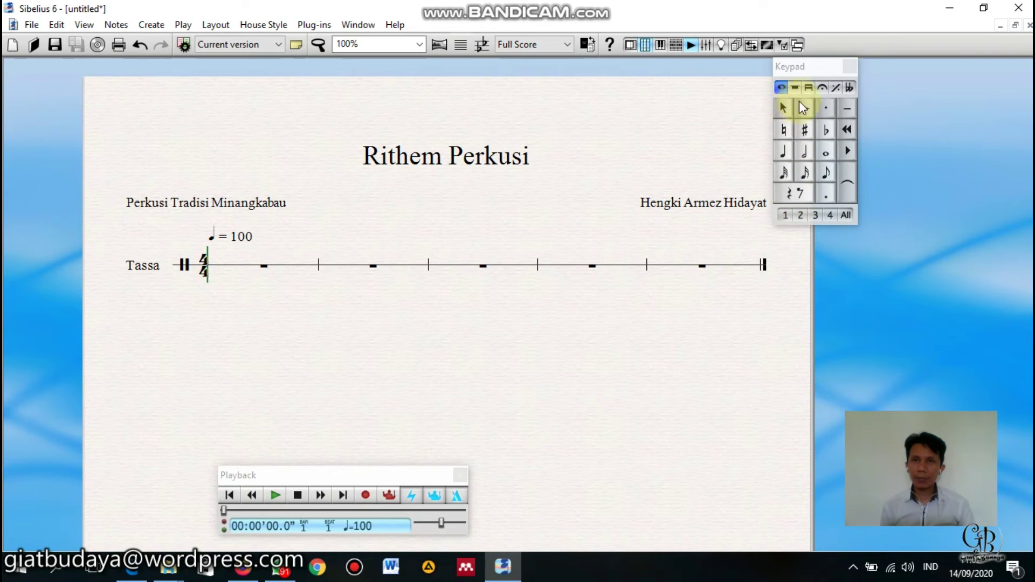
click(795, 88)
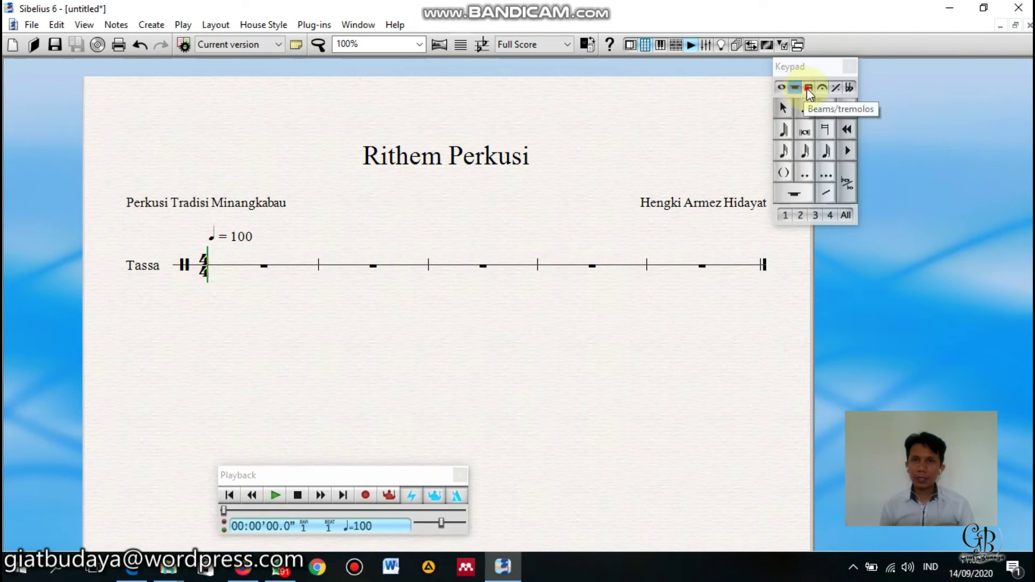
click(809, 87)
click(822, 87)
click(835, 87)
click(848, 88)
click(781, 87)
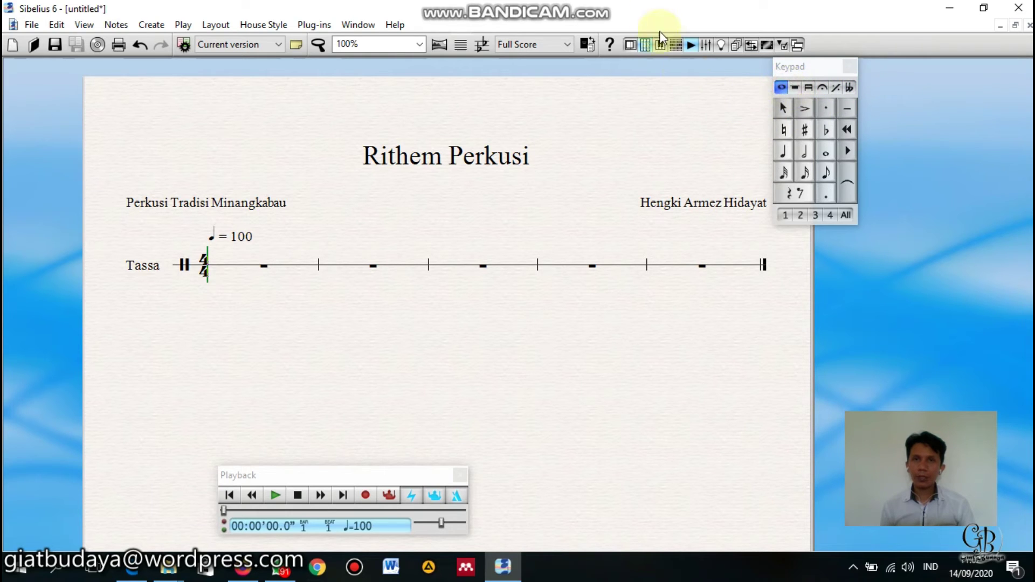
click(824, 67)
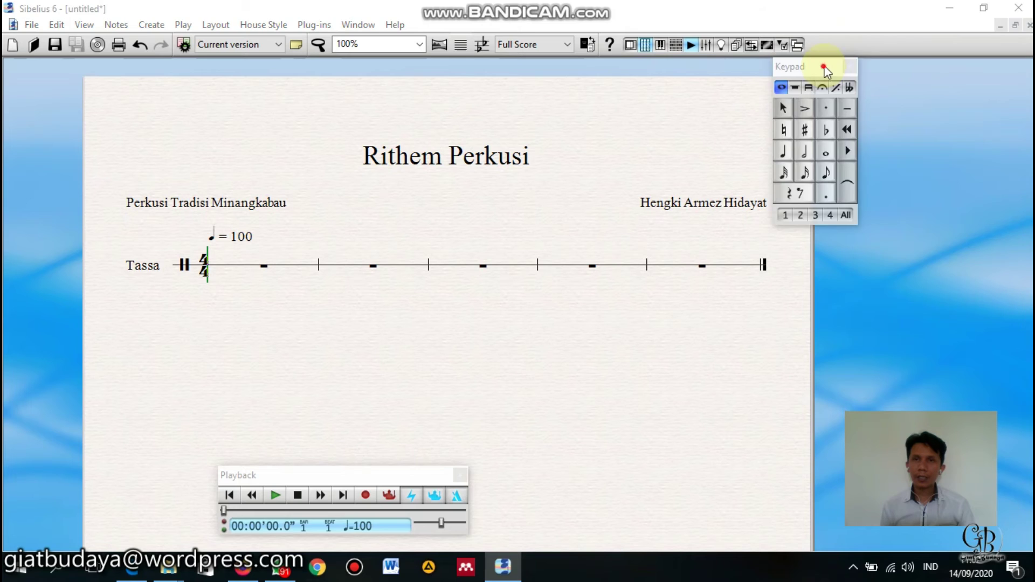
drag(824, 66, 928, 143)
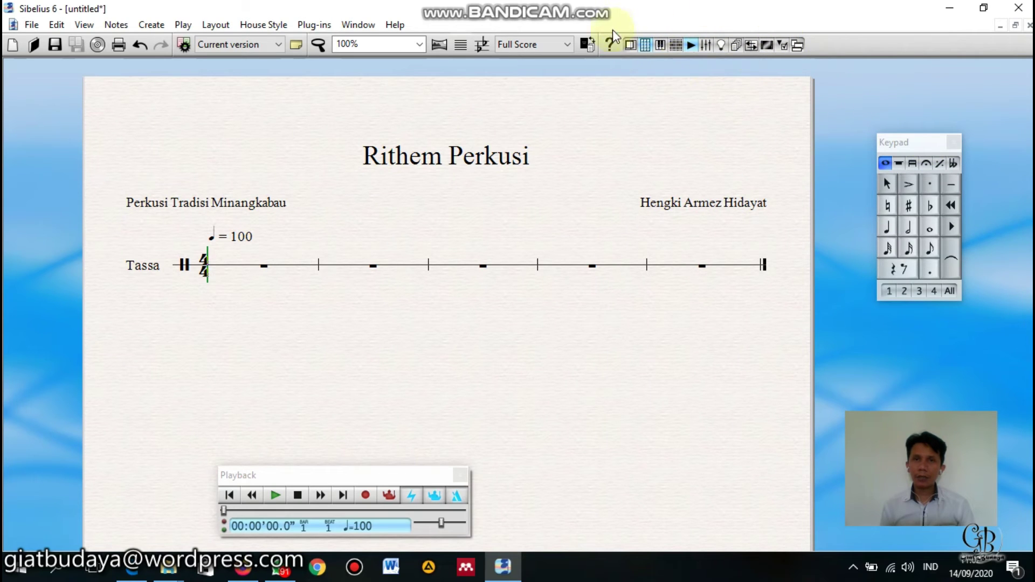
Step: Try showing and hiding the Keypad, Keyboard and Navigator windows, and sound a key on the on-screen Keyboard
click(643, 47)
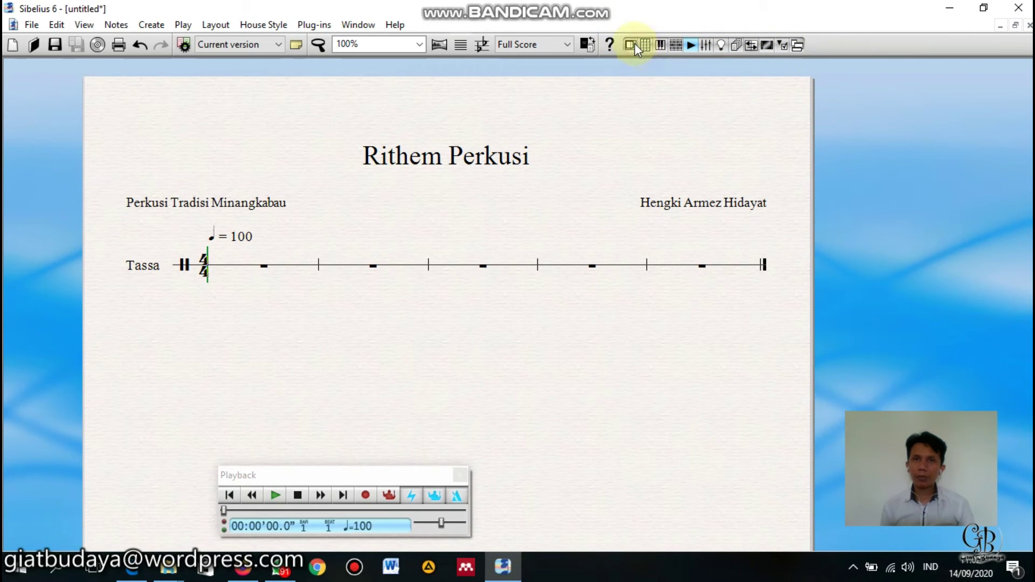
click(643, 45)
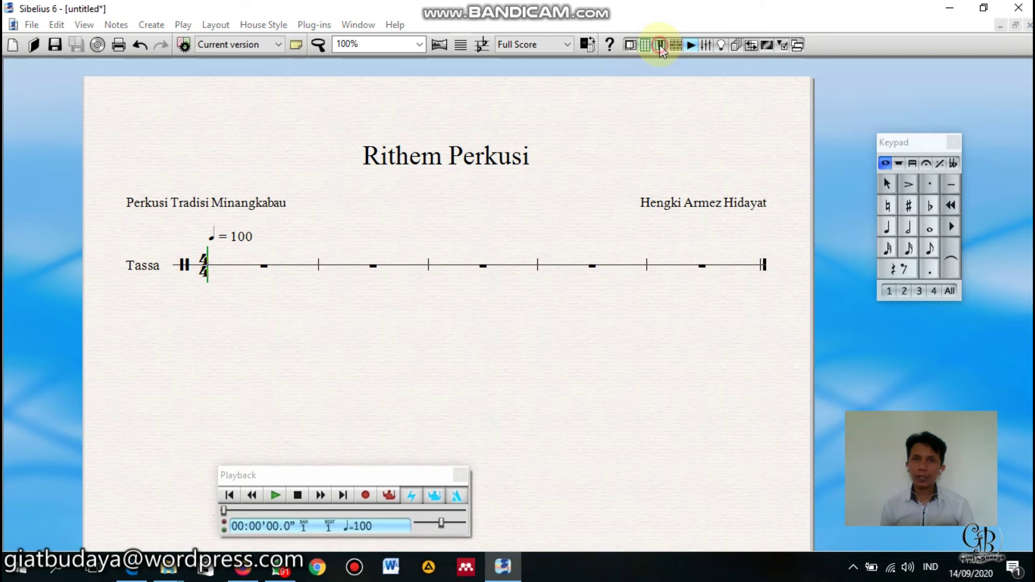
click(659, 45)
click(539, 526)
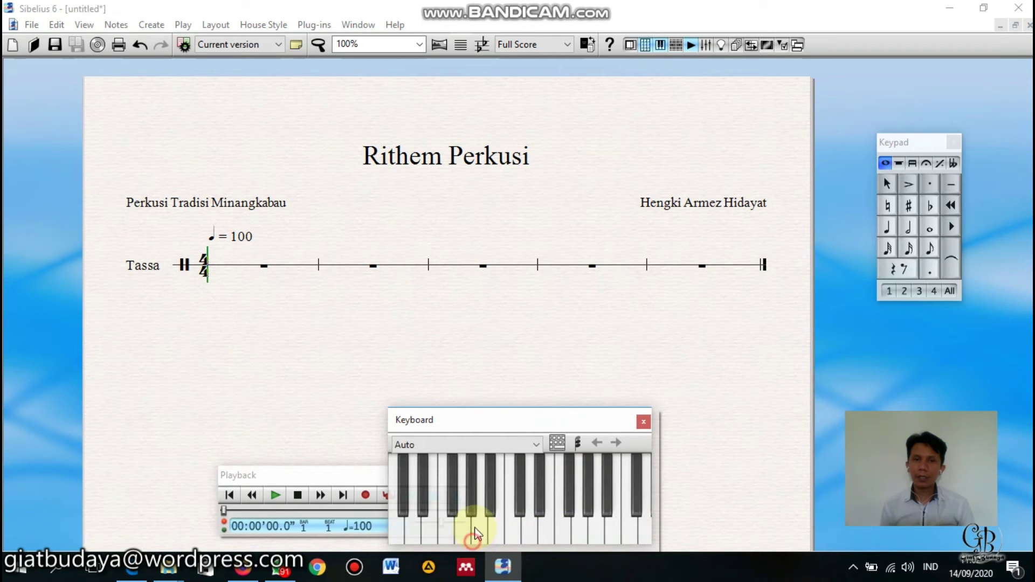
click(629, 47)
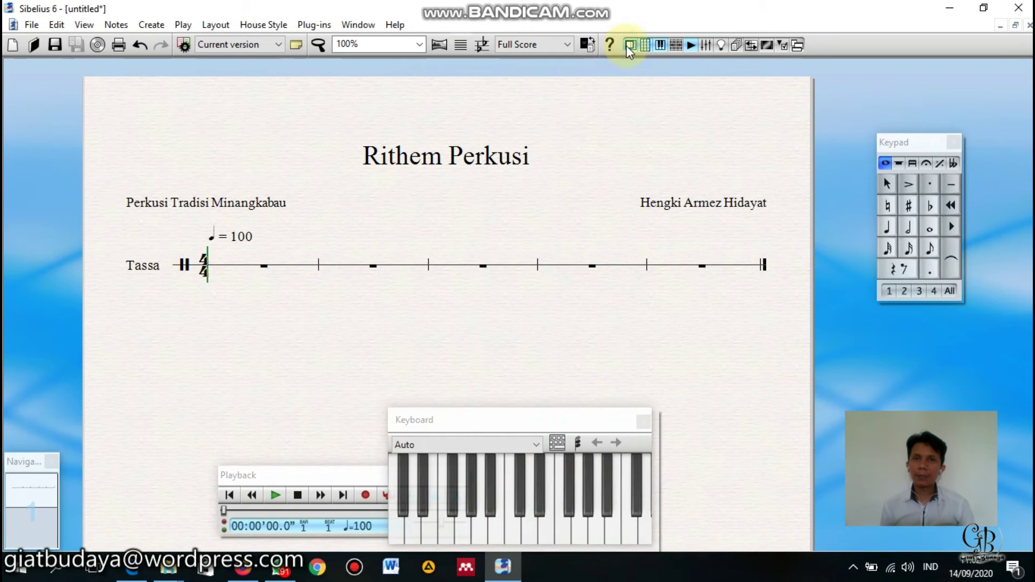
click(626, 45)
click(657, 49)
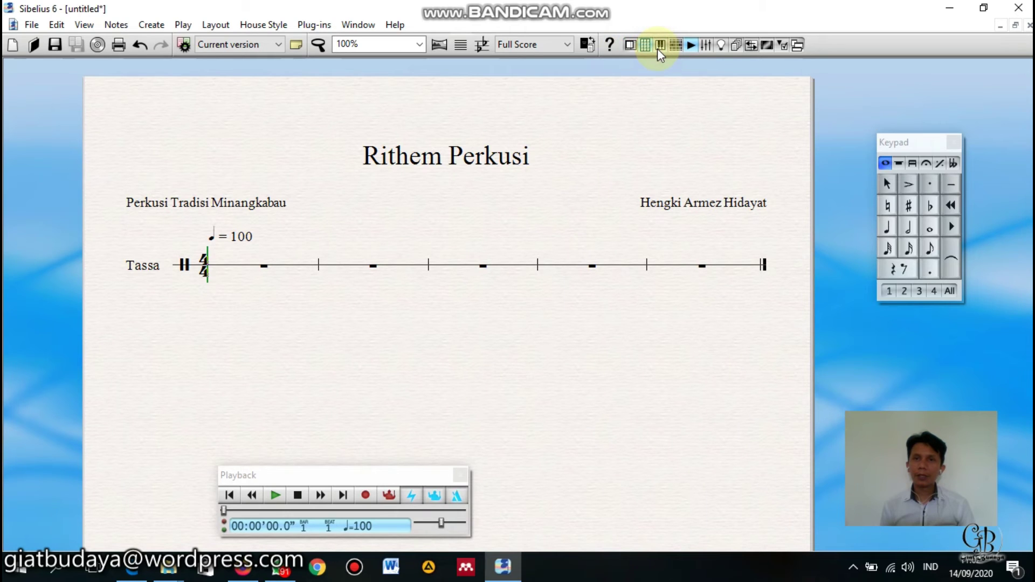
click(646, 47)
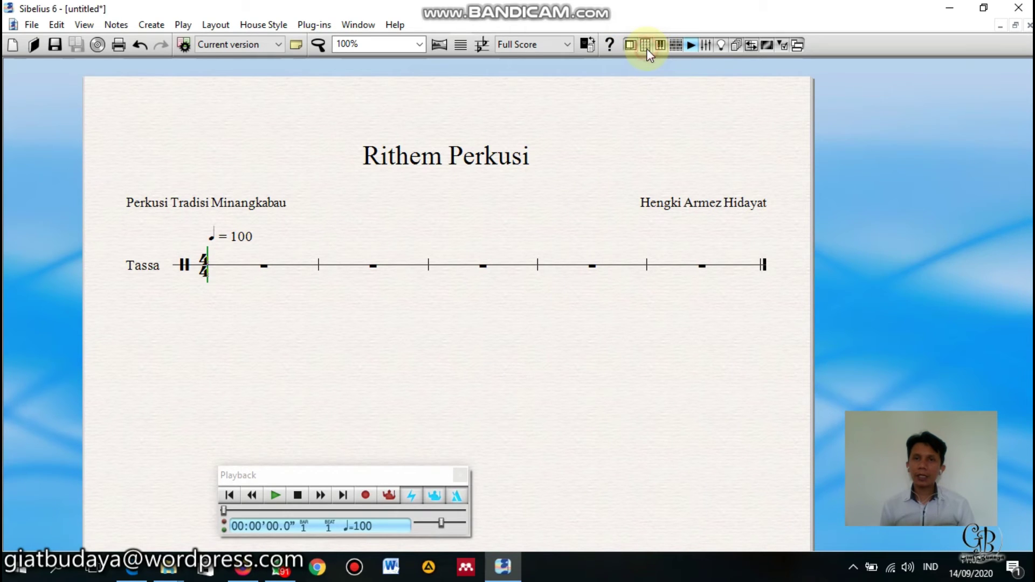
Step: Show the Keypad window, then hide and reshow the Playback window and move it to the upper edge of the score page
click(646, 46)
click(644, 47)
click(644, 47)
click(690, 48)
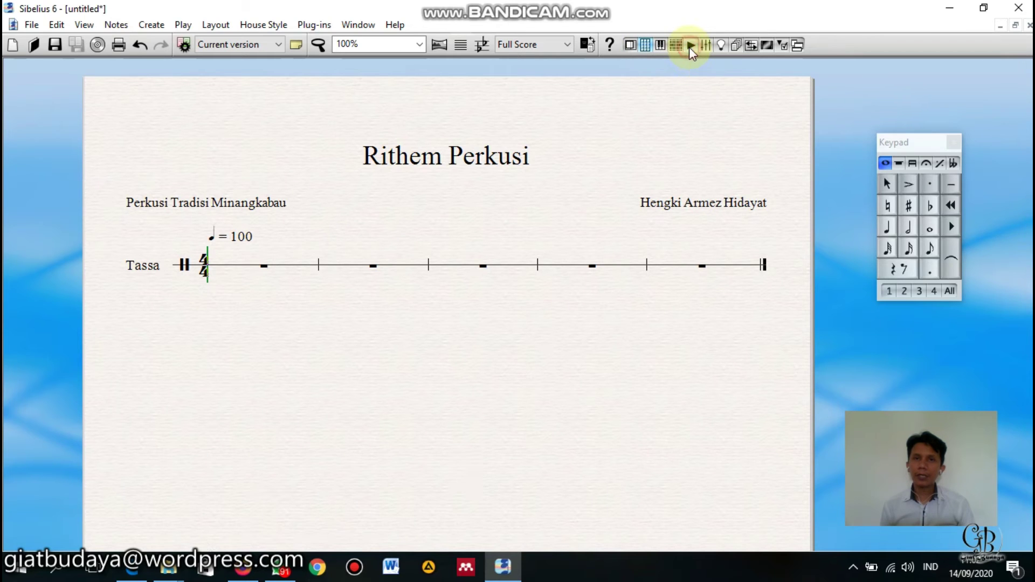
click(689, 47)
drag(351, 482, 716, 67)
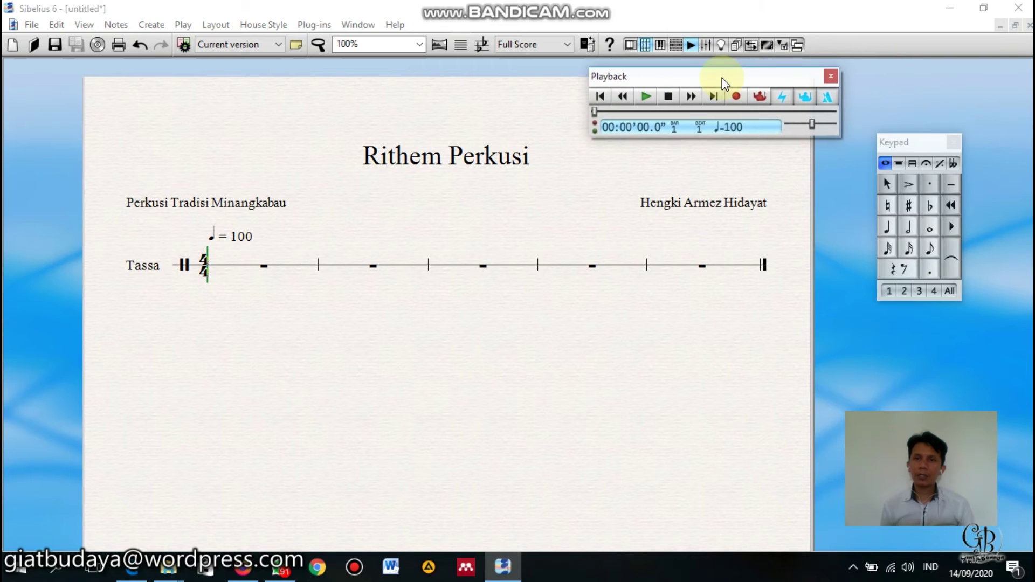
Step: Play the score from the beginning and move the Playback window sideways, clear of the "Rithem Perkusi" title
click(646, 85)
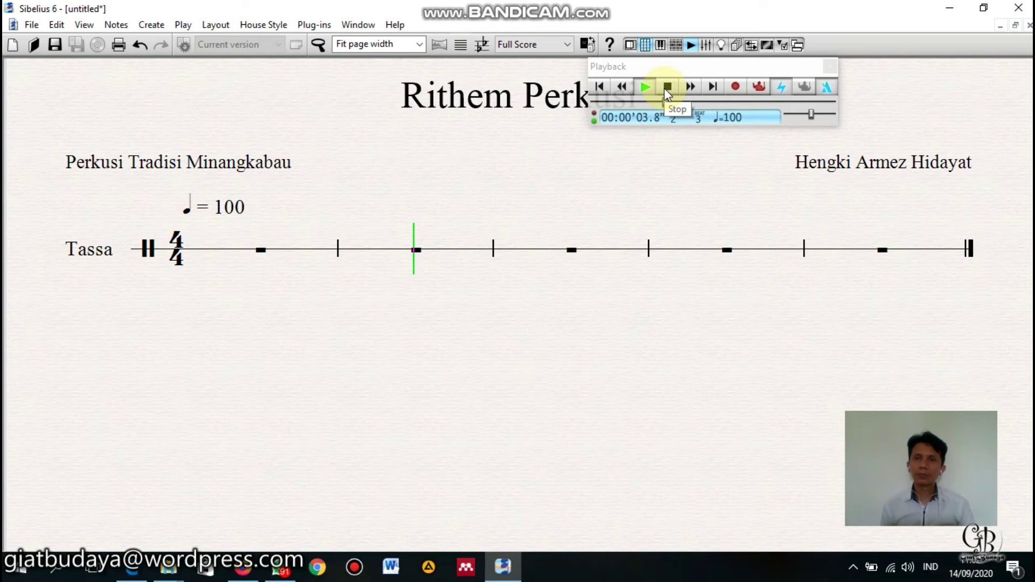
click(665, 87)
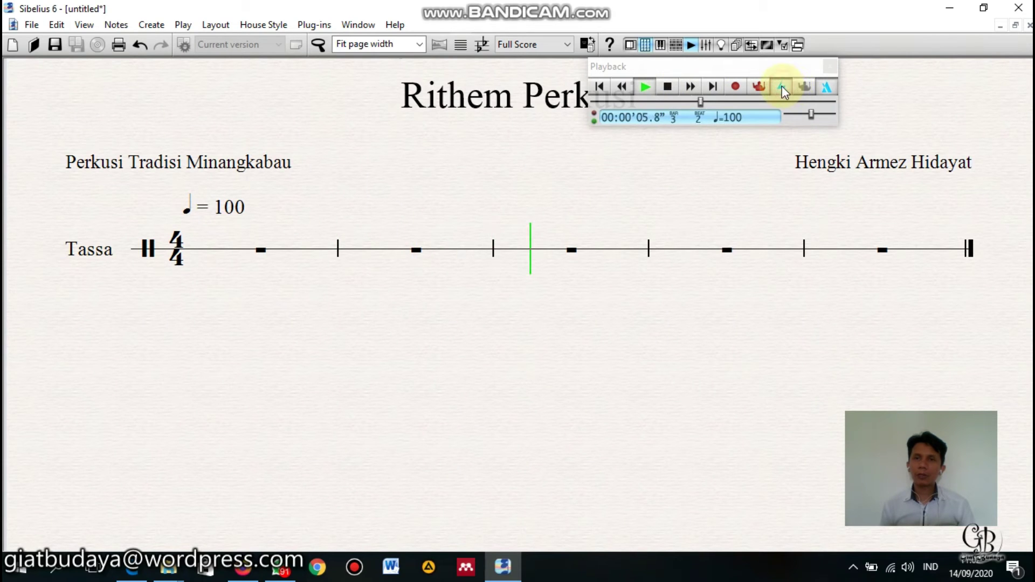
click(830, 87)
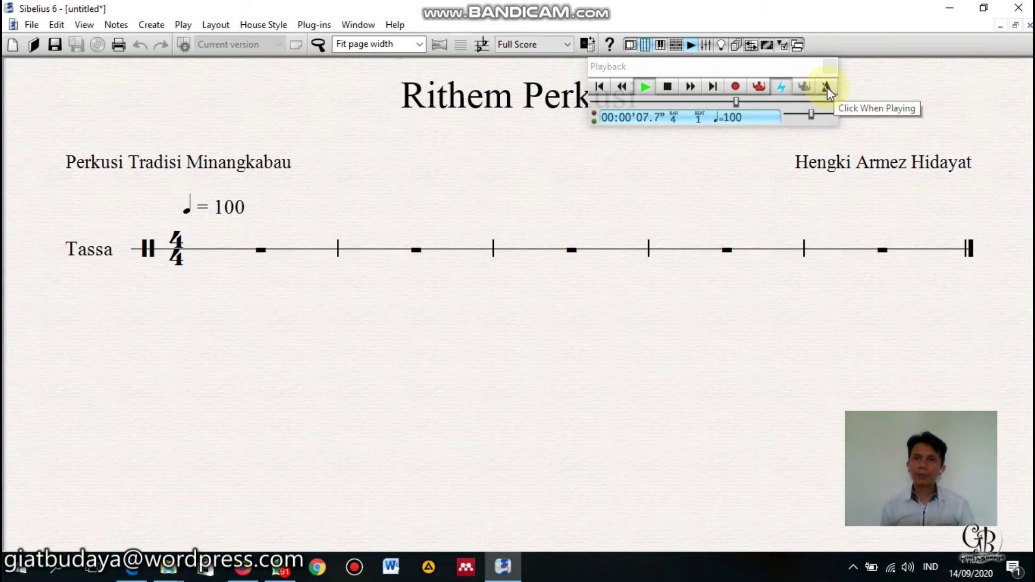
click(776, 69)
drag(776, 69, 928, 68)
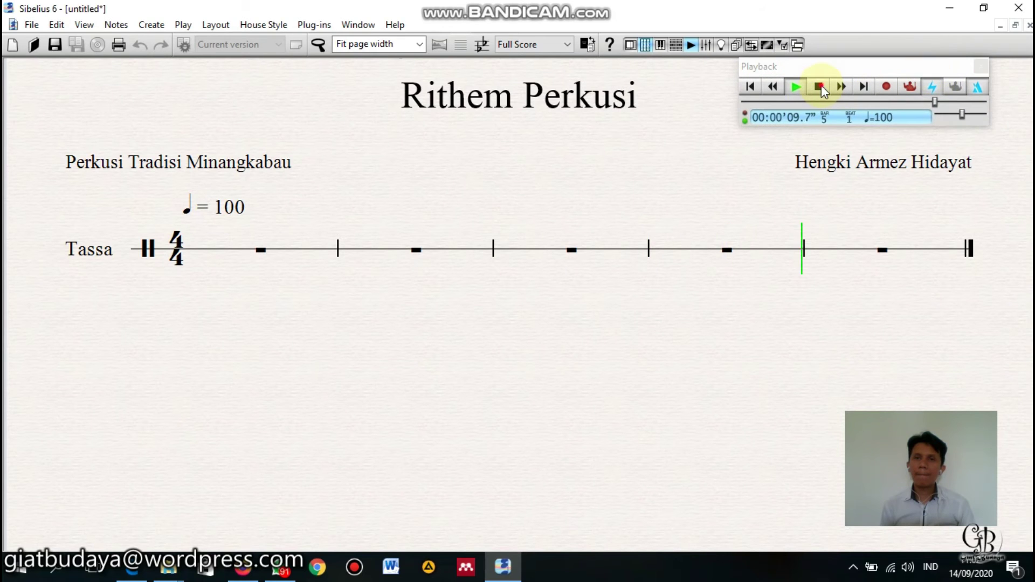